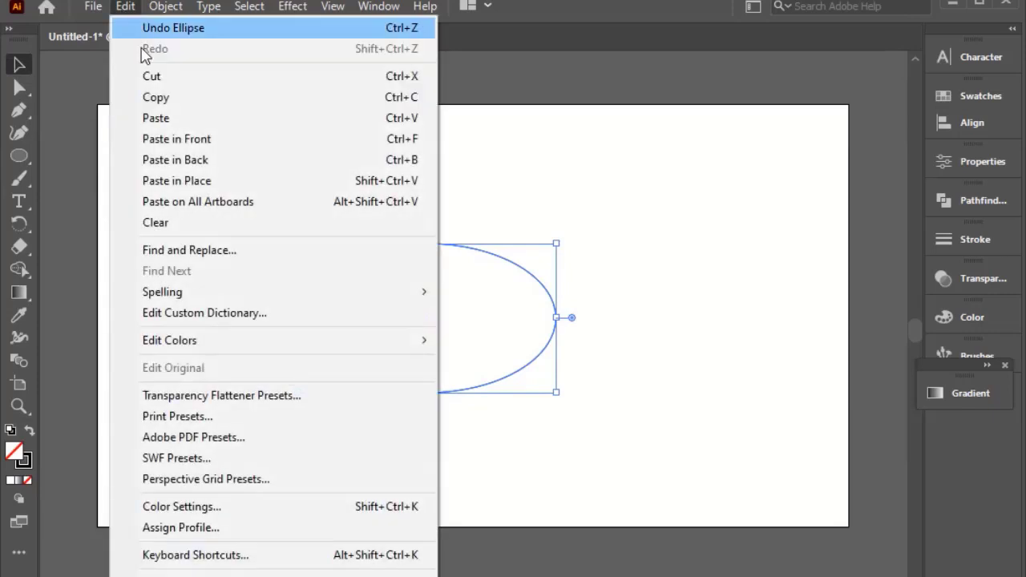
# Paste a copy of the ellipse in front and scale it down about its centre to form a smaller concentric ellipse
pyautogui.click(160, 97)
pyautogui.click(125, 7)
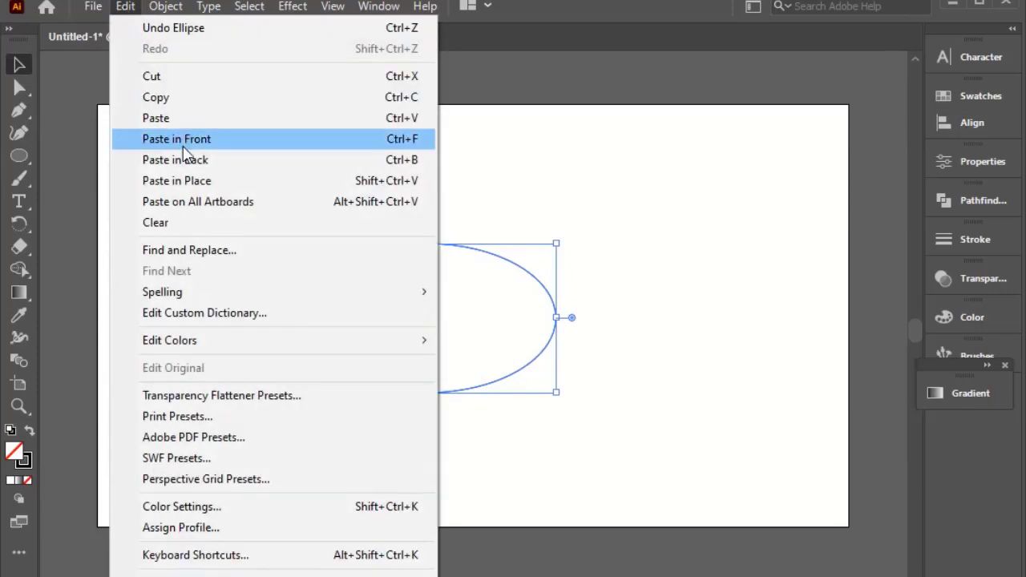
pyautogui.click(184, 142)
pyautogui.moveTo(555, 394); pyautogui.dragTo(513, 394)
pyautogui.click(495, 398)
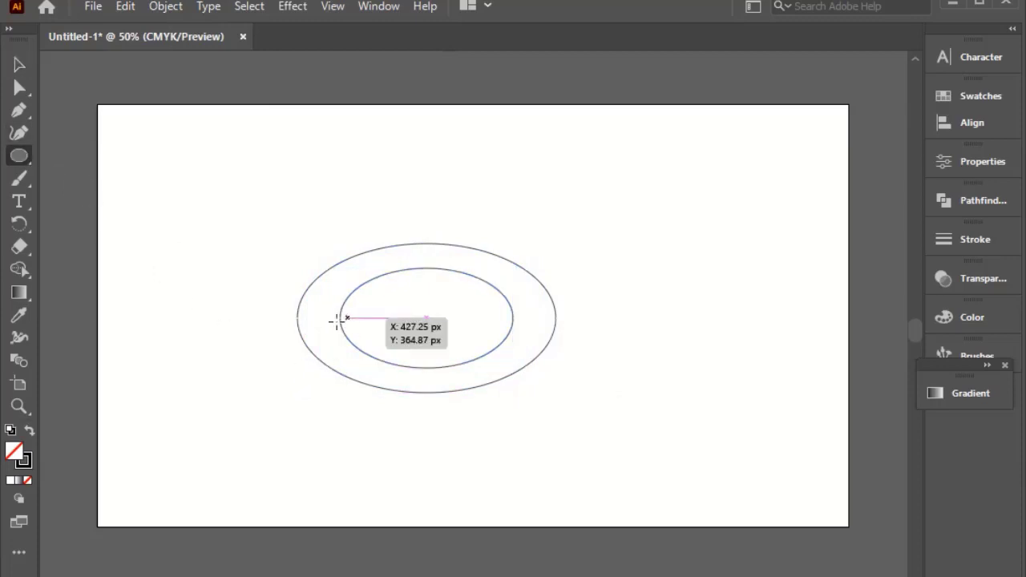
# Draw a circle centred on the inner ellipse's left end and align its left edge with the outer ellipse's left end
pyautogui.moveTo(348, 326); pyautogui.dragTo(383, 358)
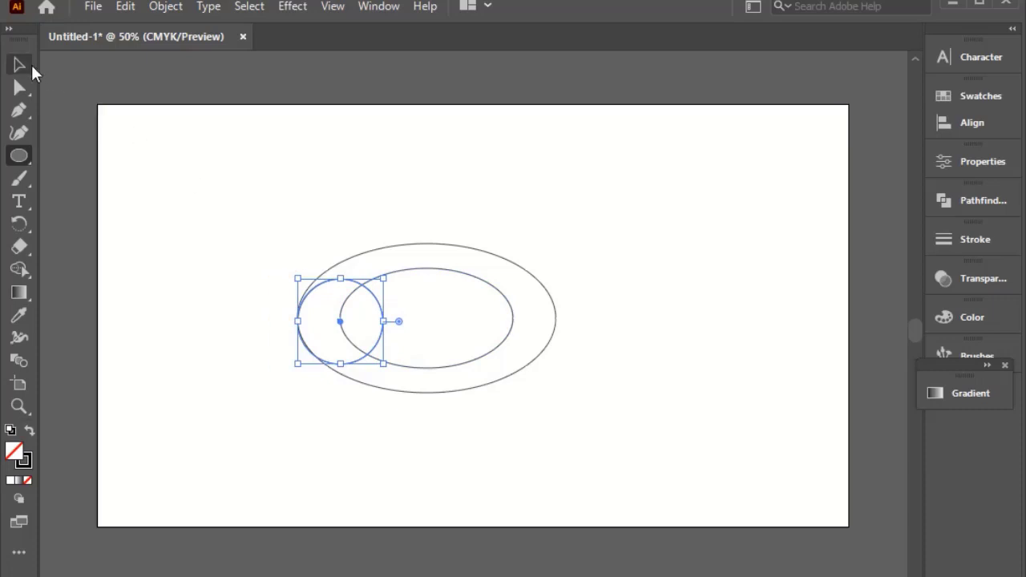
pyautogui.click(19, 64)
pyautogui.click(125, 162)
pyautogui.scroll(1, 367, 337)
pyautogui.scroll(4, 280, 297)
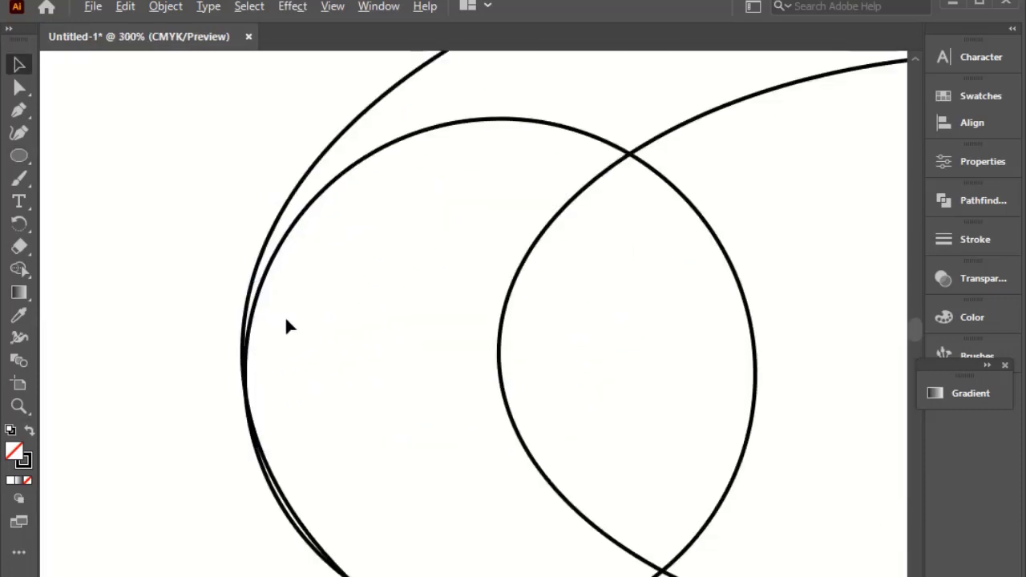
pyautogui.moveTo(263, 293); pyautogui.dragTo(259, 274)
pyautogui.click(206, 206)
pyautogui.click(203, 214)
# Duplicate the circle to the right end of the ellipses so its edge meets the outer ellipse's right end
pyautogui.scroll(-4, 270, 265)
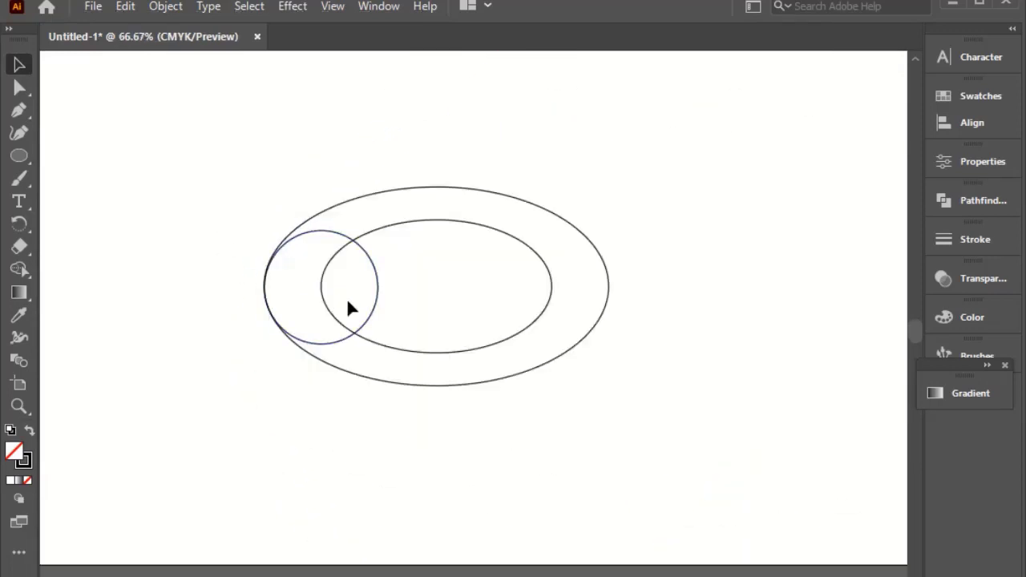
pyautogui.moveTo(373, 305); pyautogui.dragTo(610, 295)
pyautogui.click(638, 271)
pyautogui.scroll(2, 639, 271)
pyautogui.scroll(2, 570, 271)
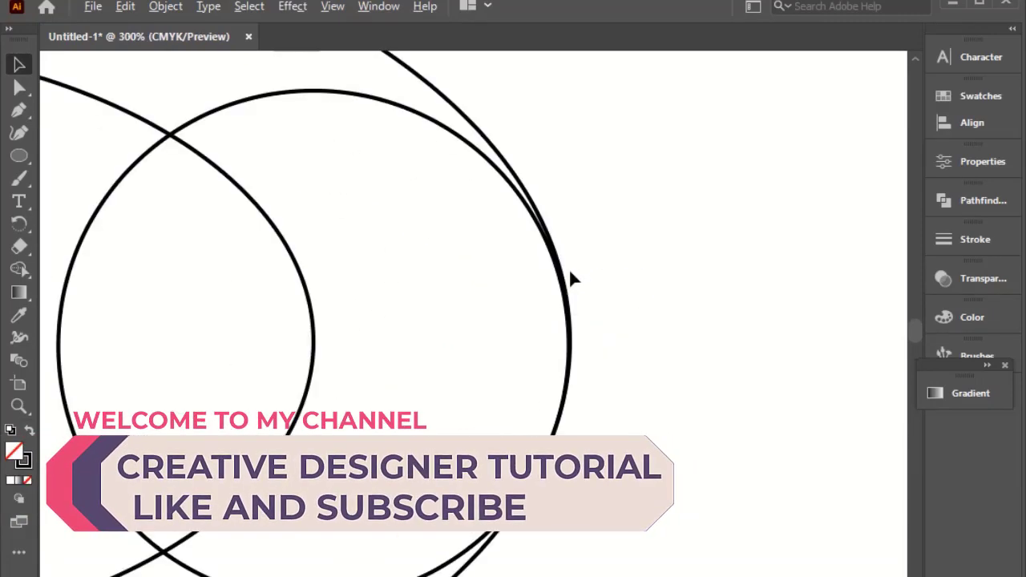
# Use the Shape Builder on all shapes to remove the inner ellipse's lower arc between the circles, undoing the first subtraction attempt
pyautogui.scroll(-3, 570, 271)
pyautogui.scroll(-2, 572, 278)
pyautogui.hotkey('ctrl', 'a')
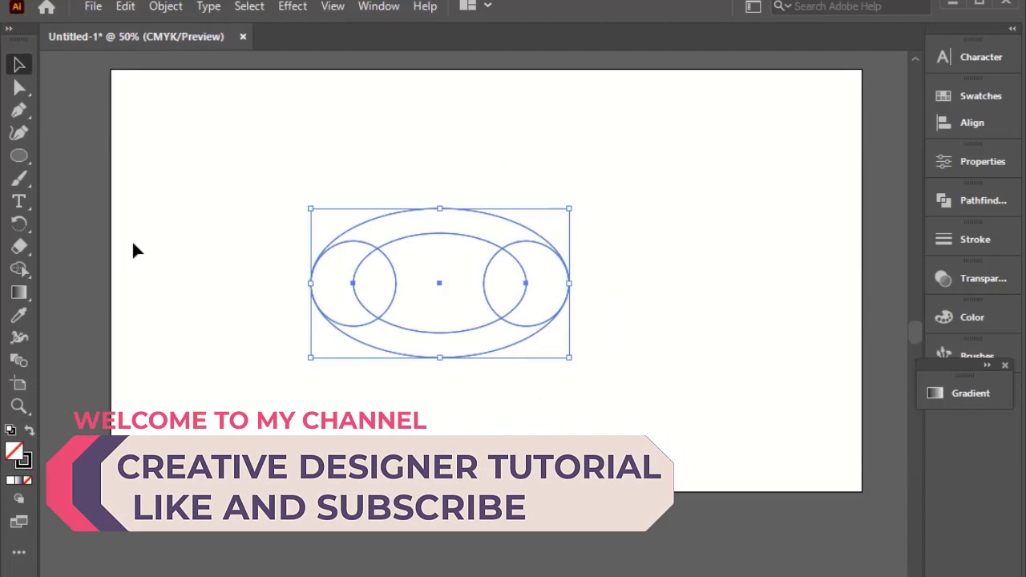
pyautogui.click(22, 271)
pyautogui.keyDown('alt'); pyautogui.moveTo(435, 201); pyautogui.dragTo(429, 400); pyautogui.keyUp('alt')
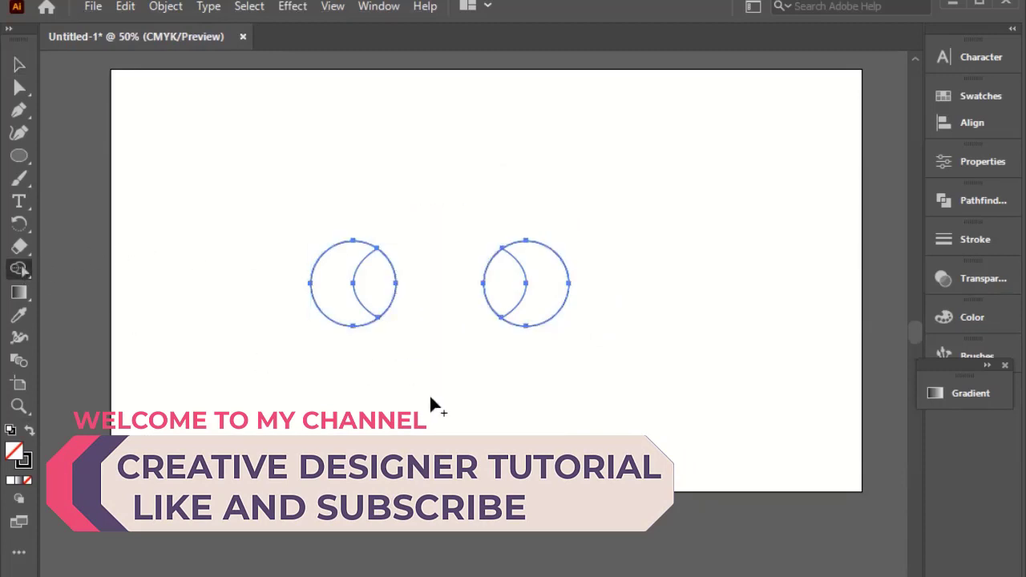
pyautogui.hotkey('ctrl', 'z')
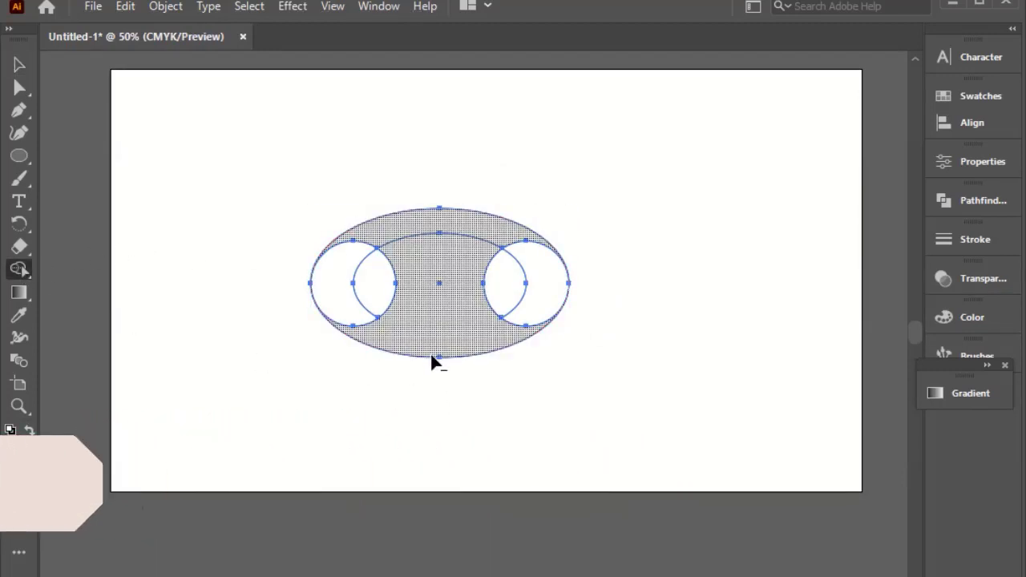
pyautogui.click(19, 64)
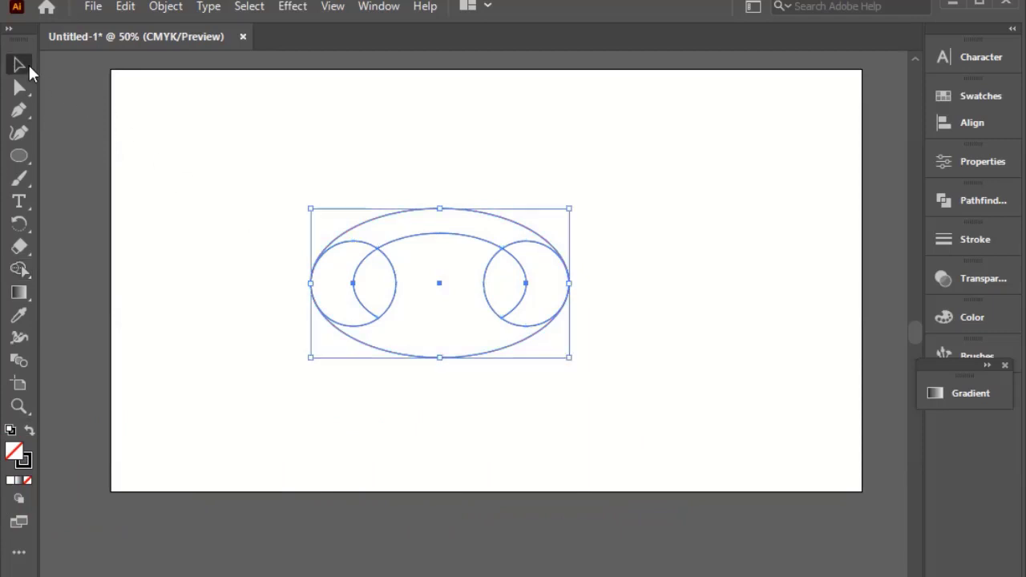
pyautogui.click(218, 245)
# Delete the lower half of the outer ellipse's path, keeping only its upper arch
pyautogui.hscroll(3, 414, 382)
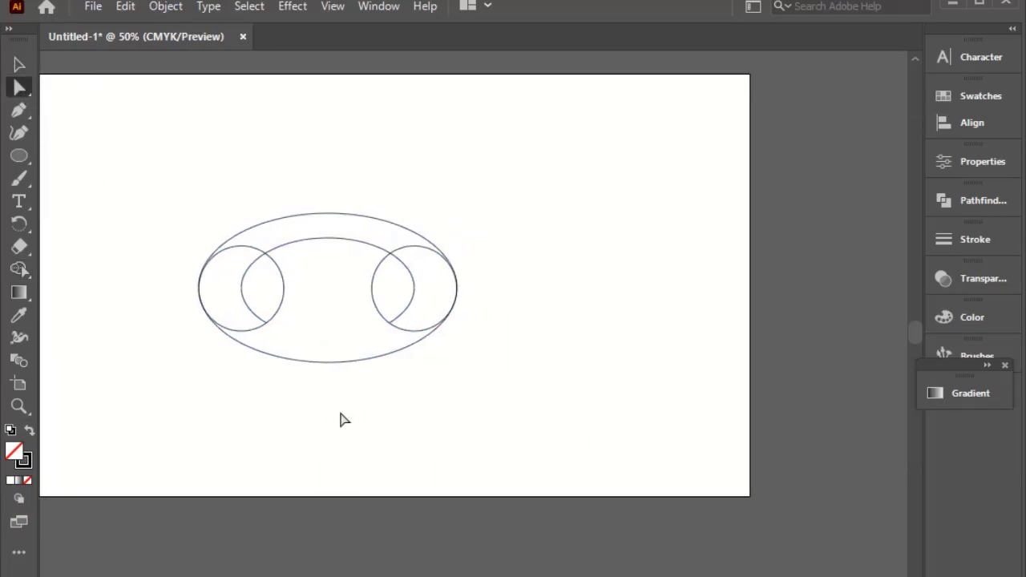
pyautogui.moveTo(324, 403); pyautogui.dragTo(350, 336)
pyautogui.press('Delete')
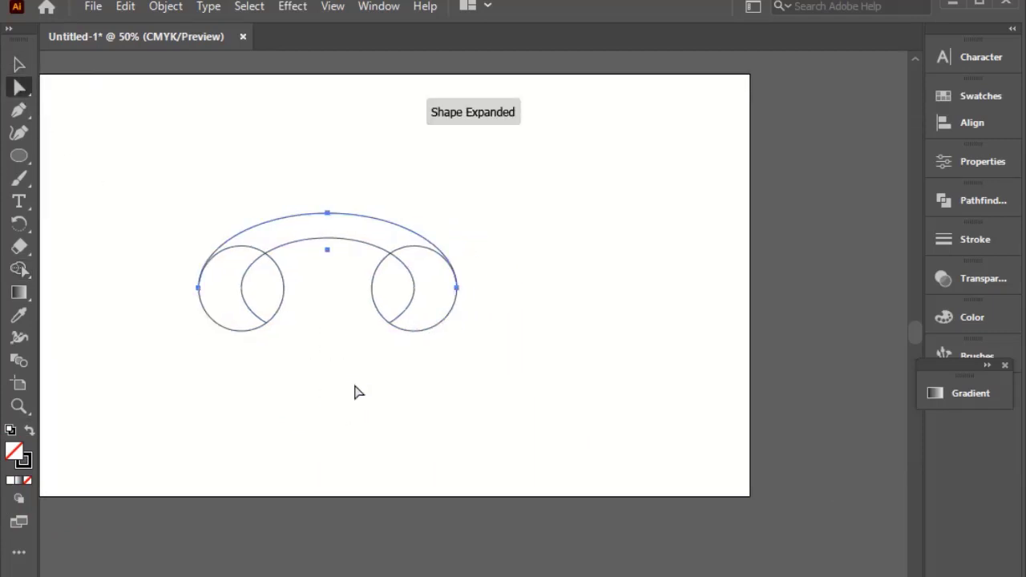
pyautogui.click(19, 64)
pyautogui.click(167, 195)
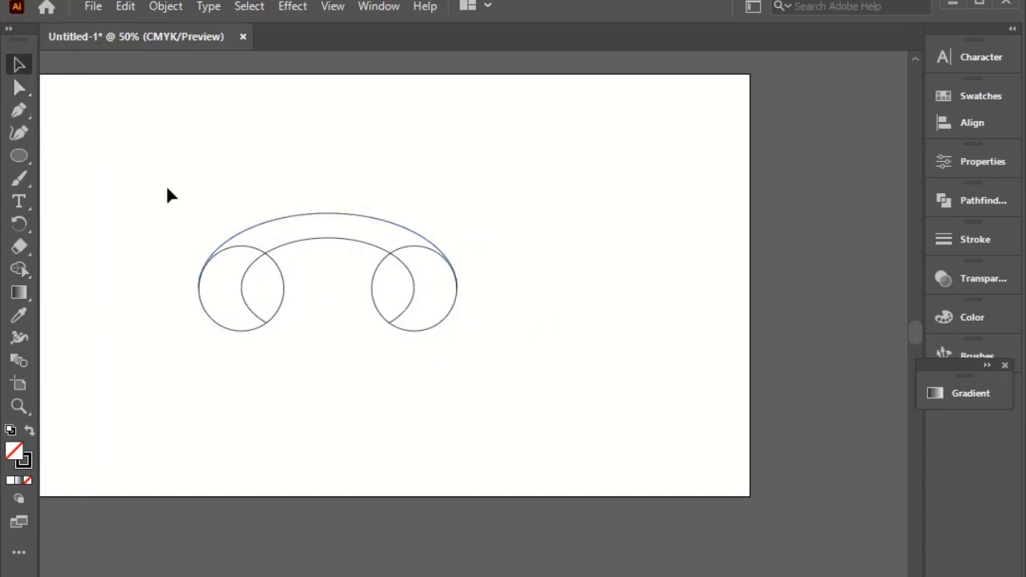
# Merge the regions inside each circle with the Shape Builder to remove the inner ellipse arcs crossing them
pyautogui.moveTo(168, 194); pyautogui.dragTo(517, 374)
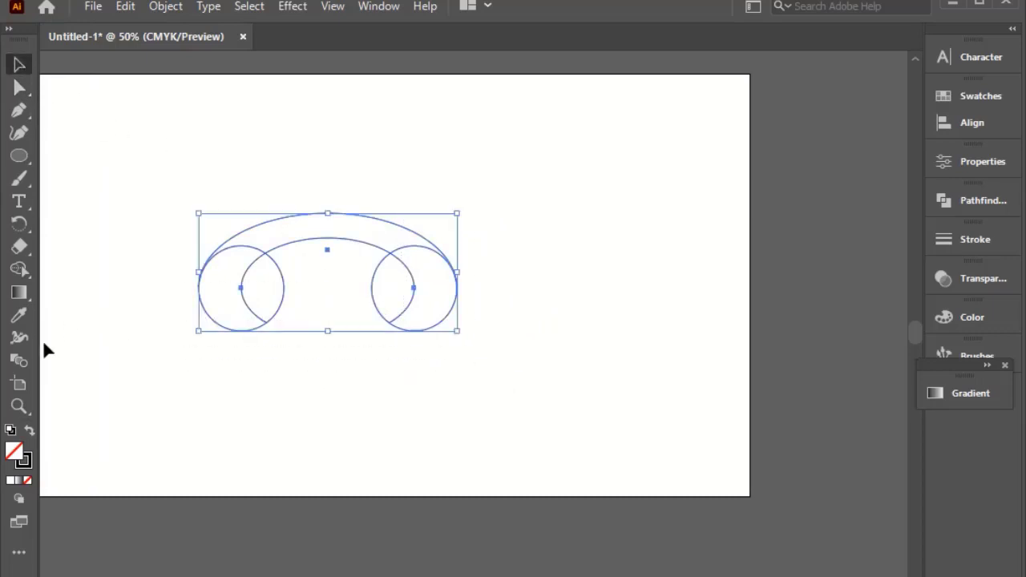
pyautogui.click(19, 269)
pyautogui.moveTo(265, 291); pyautogui.dragTo(273, 238)
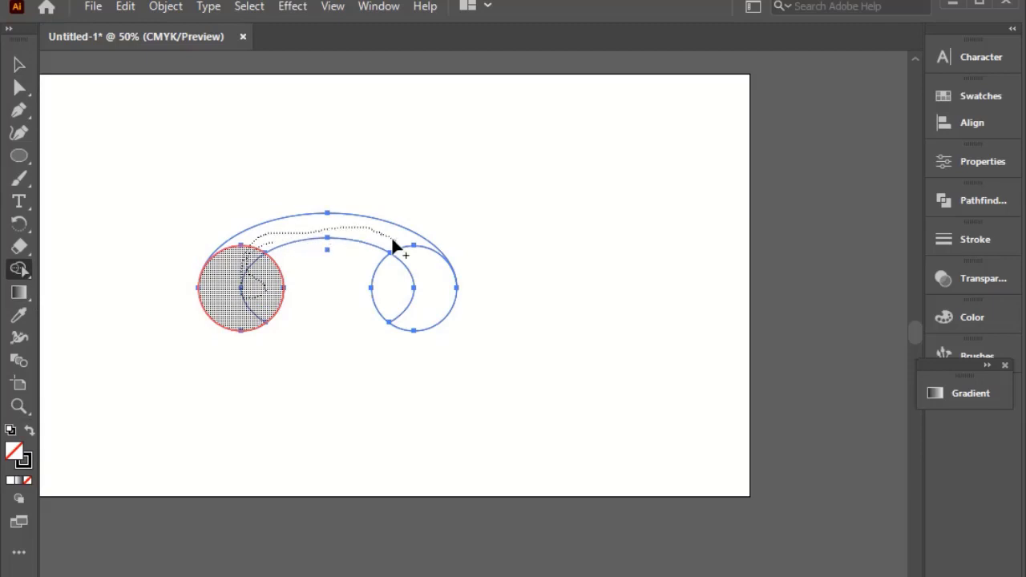
pyautogui.moveTo(393, 247); pyautogui.dragTo(393, 247)
pyautogui.click(19, 64)
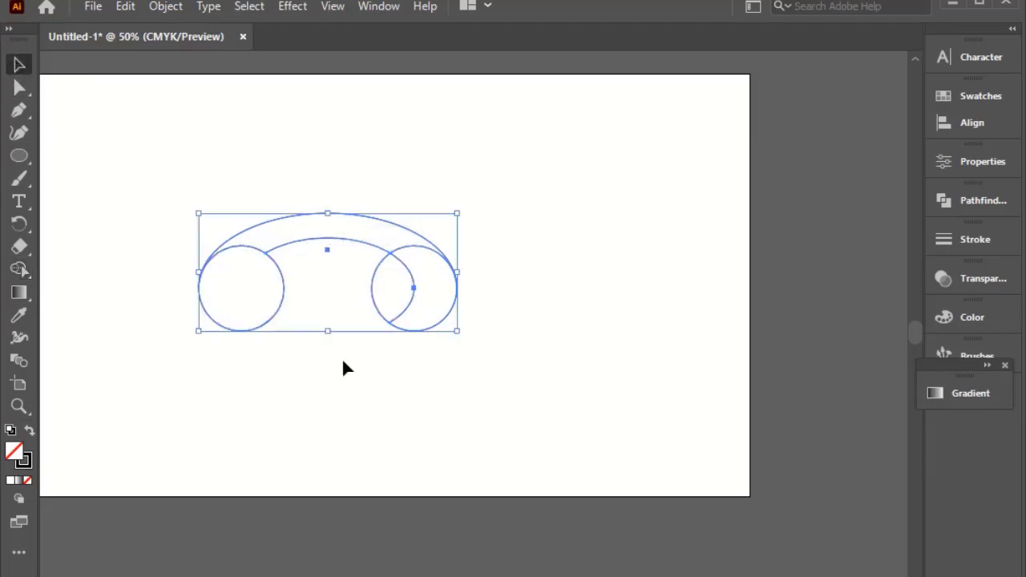
pyautogui.click(20, 268)
pyautogui.moveTo(429, 294)
pyautogui.mouseDown()
pyautogui.moveTo(401, 259)
pyautogui.moveTo(380, 268)
pyautogui.mouseUp()
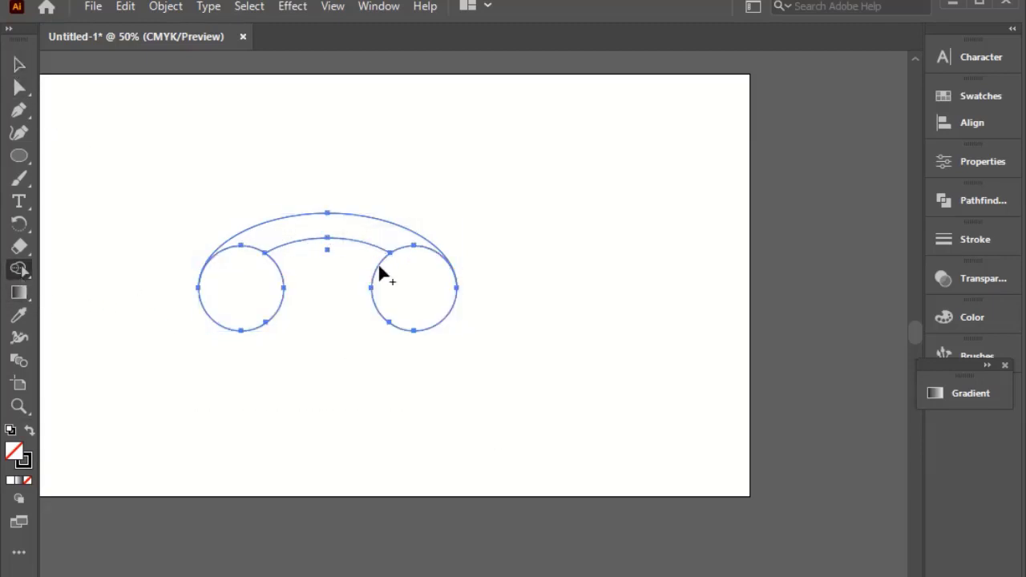
pyautogui.click(19, 65)
pyautogui.click(123, 163)
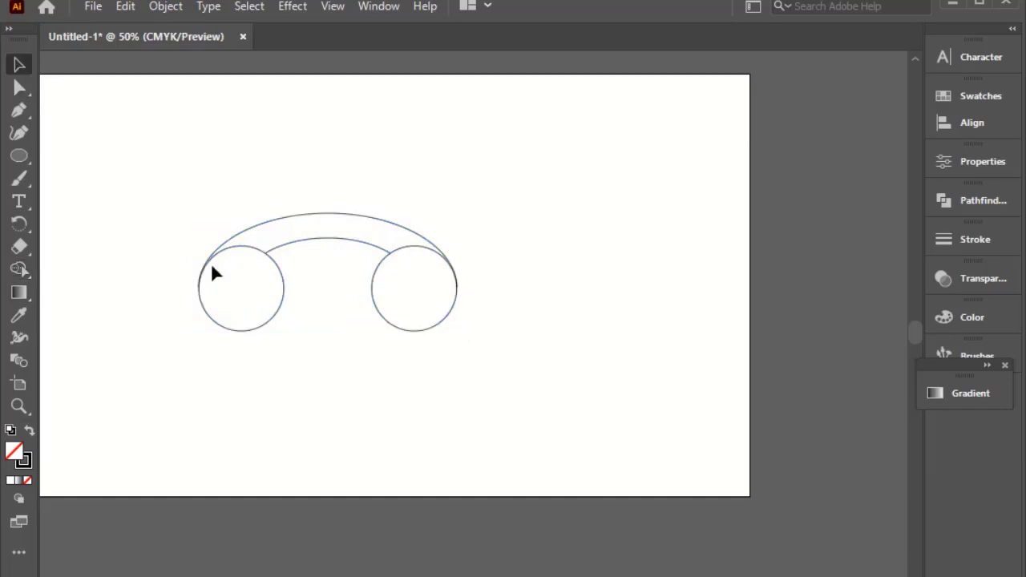
# Select all the shapes and swap fill and stroke to give them a black fill without a stroke
pyautogui.scroll(1, 210, 262)
pyautogui.scroll(-1, 291, 292)
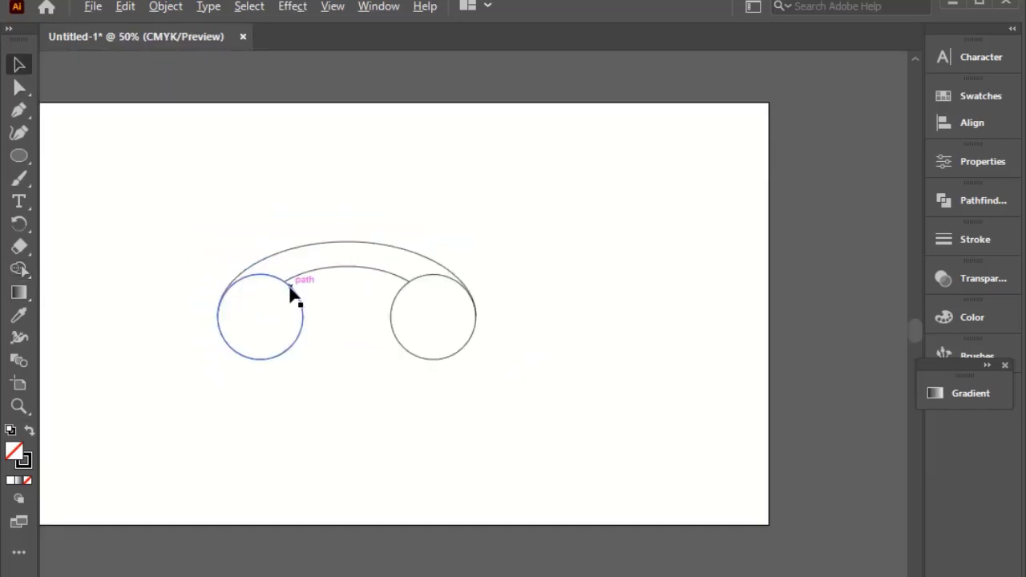
pyautogui.scroll(-1, 252, 259)
pyautogui.moveTo(252, 259); pyautogui.dragTo(561, 371)
pyautogui.click(30, 433)
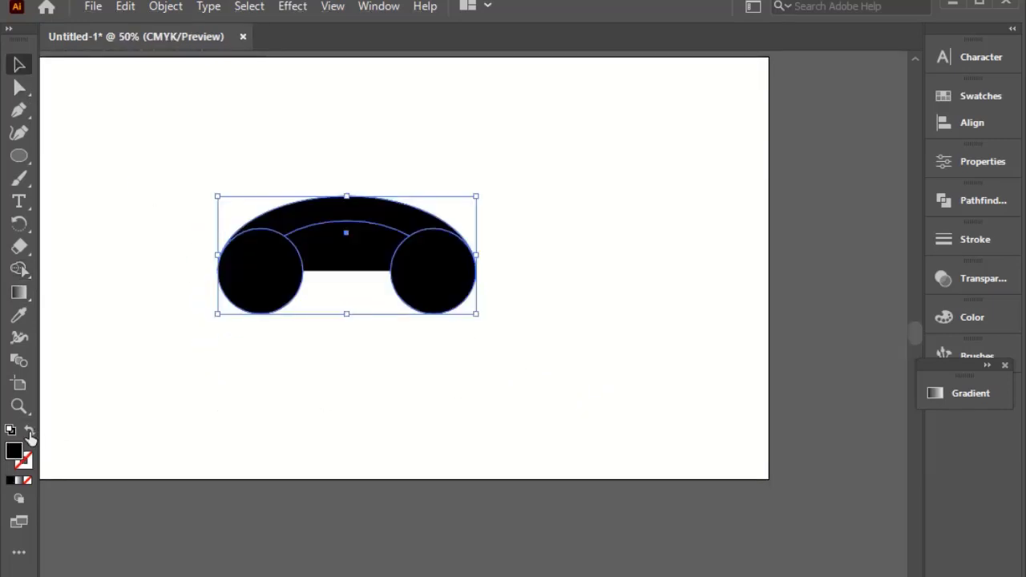
# Use the Shape Builder to remove the area beneath the arch and merge the arch and both circles into one handset shape
pyautogui.click(19, 268)
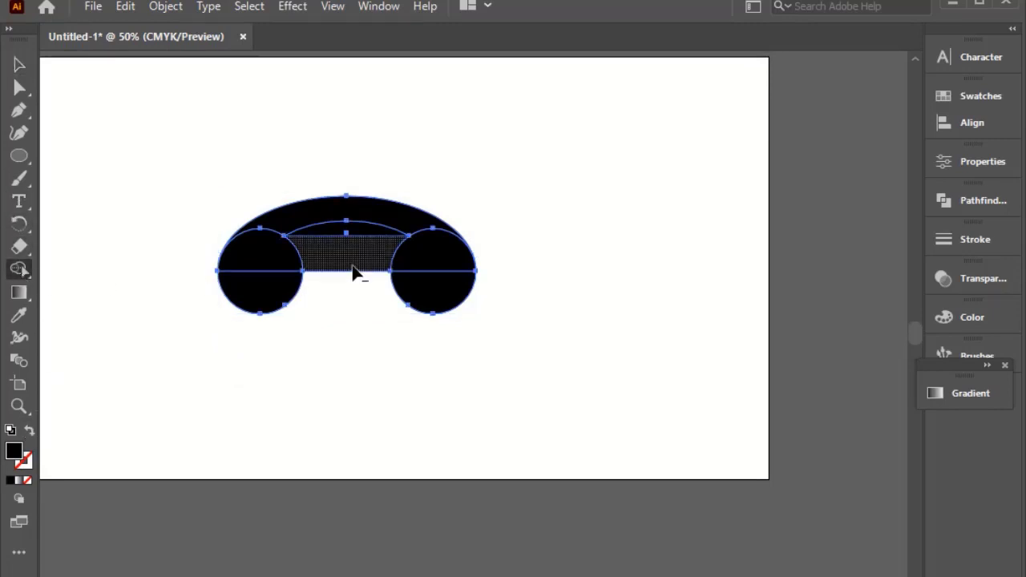
pyautogui.moveTo(347, 230)
pyautogui.mouseDown()
pyautogui.moveTo(422, 291)
pyautogui.moveTo(416, 230)
pyautogui.moveTo(401, 220)
pyautogui.mouseUp()
pyautogui.moveTo(286, 231); pyautogui.dragTo(254, 285)
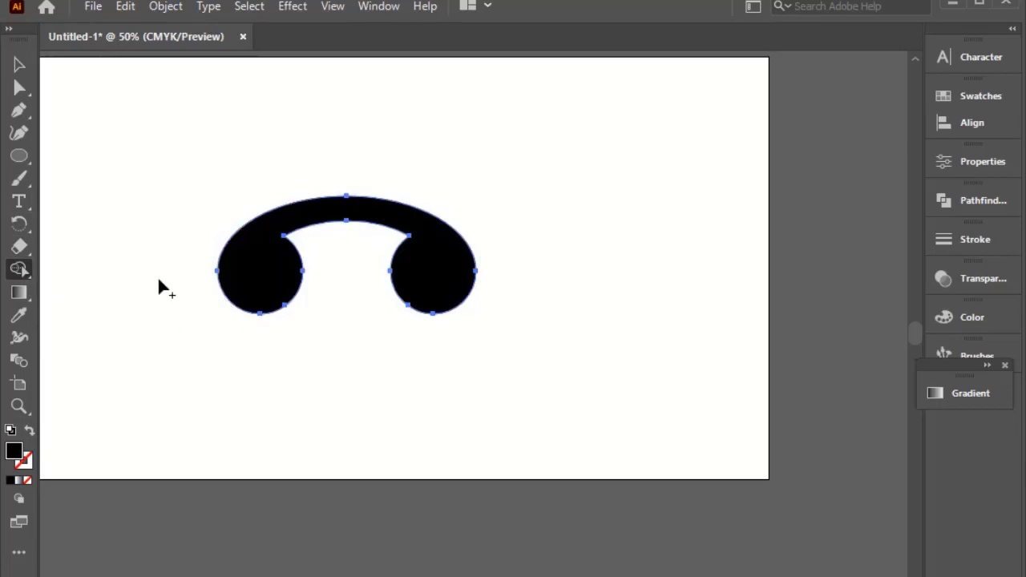
pyautogui.press('v')
pyautogui.click(386, 380)
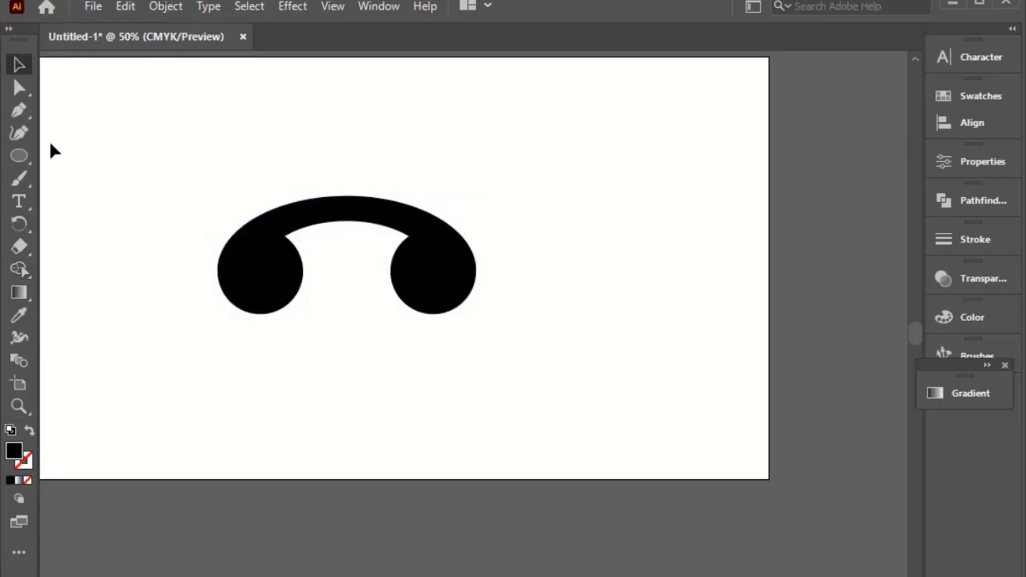
# Draw a tall, thin rectangle beside the handset's left end and give it the artboard's white fill
pyautogui.click(19, 110)
pyautogui.moveTo(19, 156); pyautogui.dragTo(63, 161)
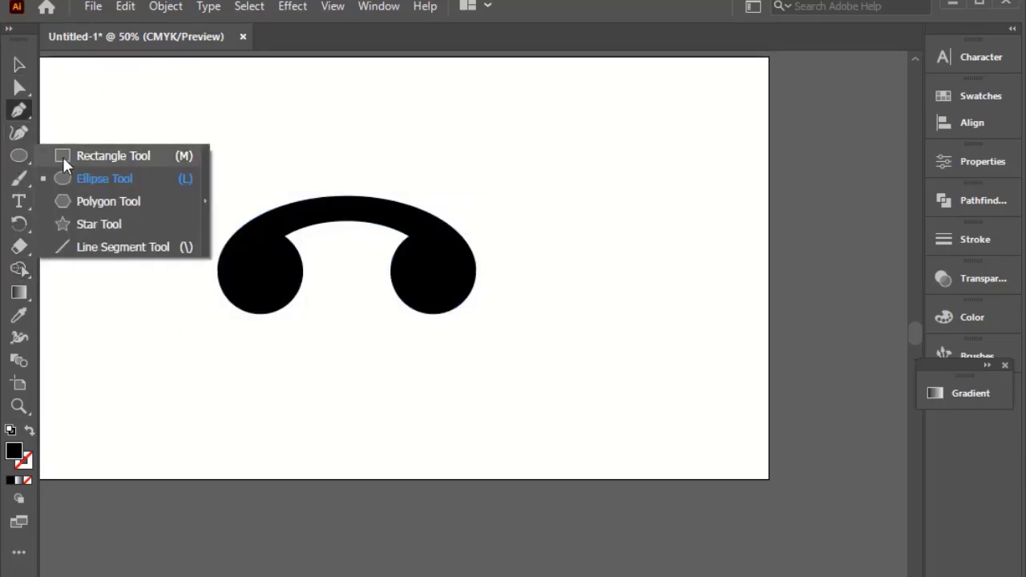
pyautogui.moveTo(121, 239)
pyautogui.mouseDown()
pyautogui.moveTo(176, 337)
pyautogui.moveTo(136, 473)
pyautogui.mouseUp()
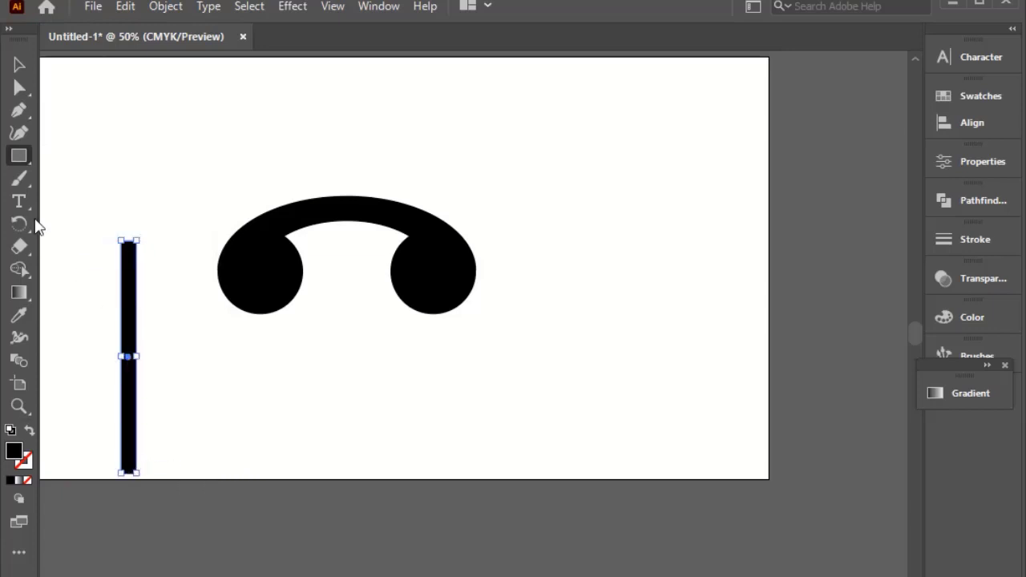
pyautogui.click(20, 318)
pyautogui.click(69, 248)
pyautogui.click(19, 64)
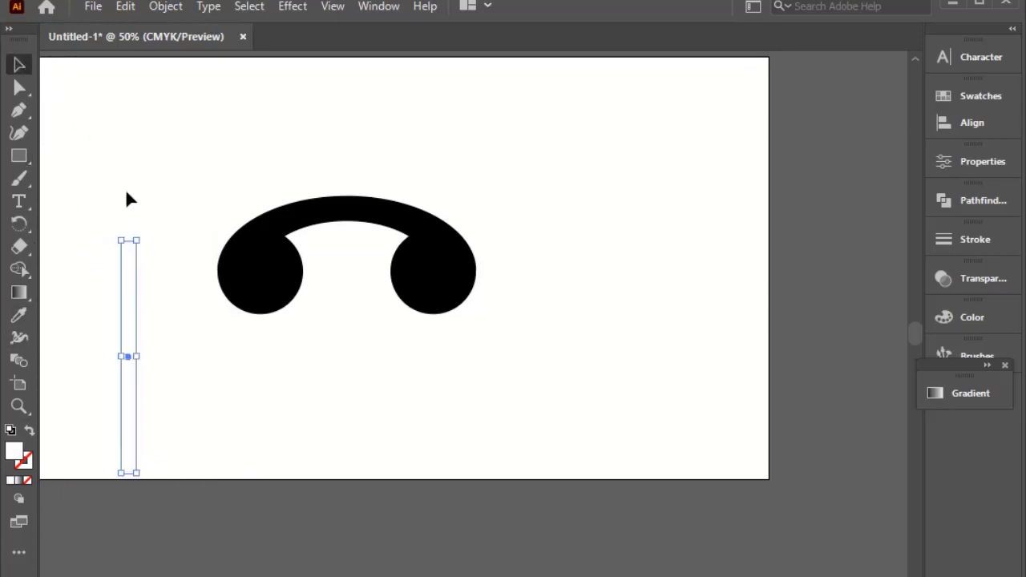
# Rotate the white bar diagonally and place it across the lower inner edge of the handset's left circle
pyautogui.moveTo(146, 235); pyautogui.dragTo(294, 329)
pyautogui.moveTo(344, 249); pyautogui.dragTo(349, 253)
pyautogui.moveTo(311, 283); pyautogui.dragTo(306, 281)
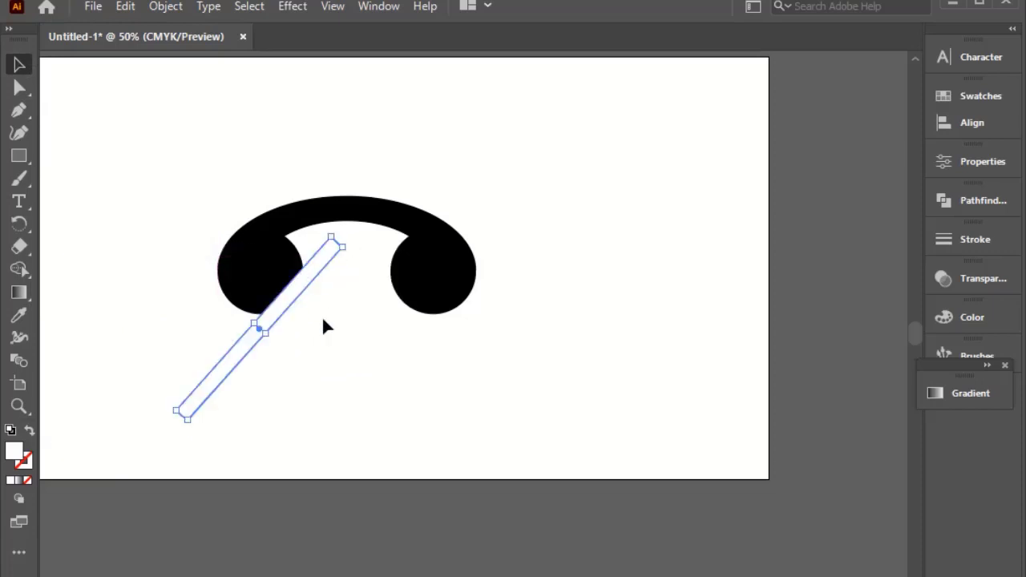
pyautogui.click(298, 307)
pyautogui.click(296, 304)
# Reflect a copy of the bar across the vertical axis and move it about 290 px horizontally onto the handset's right circle
pyautogui.rightClick(294, 299)
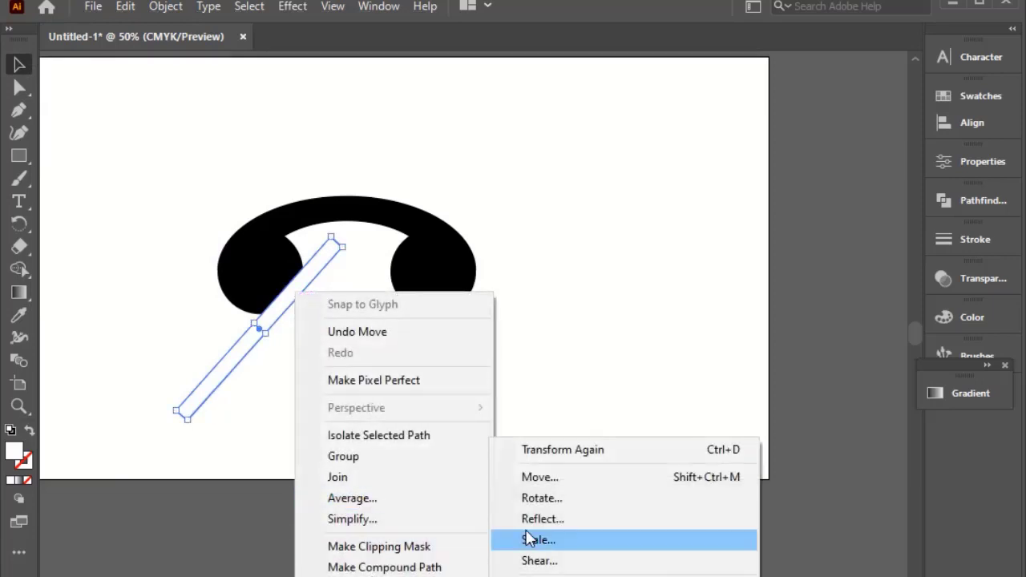
pyautogui.click(529, 519)
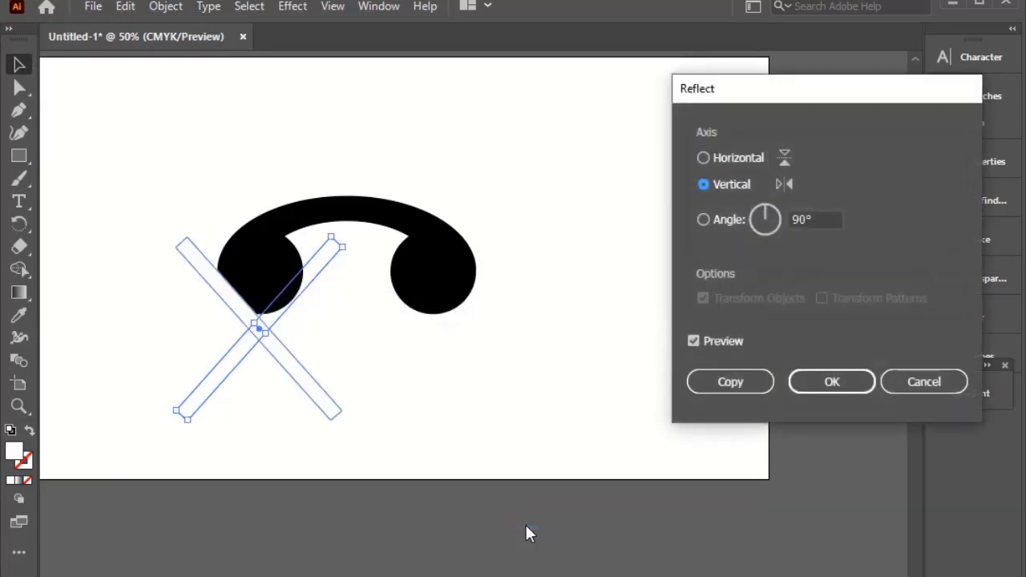
pyautogui.click(729, 382)
pyautogui.moveTo(305, 385); pyautogui.dragTo(472, 380)
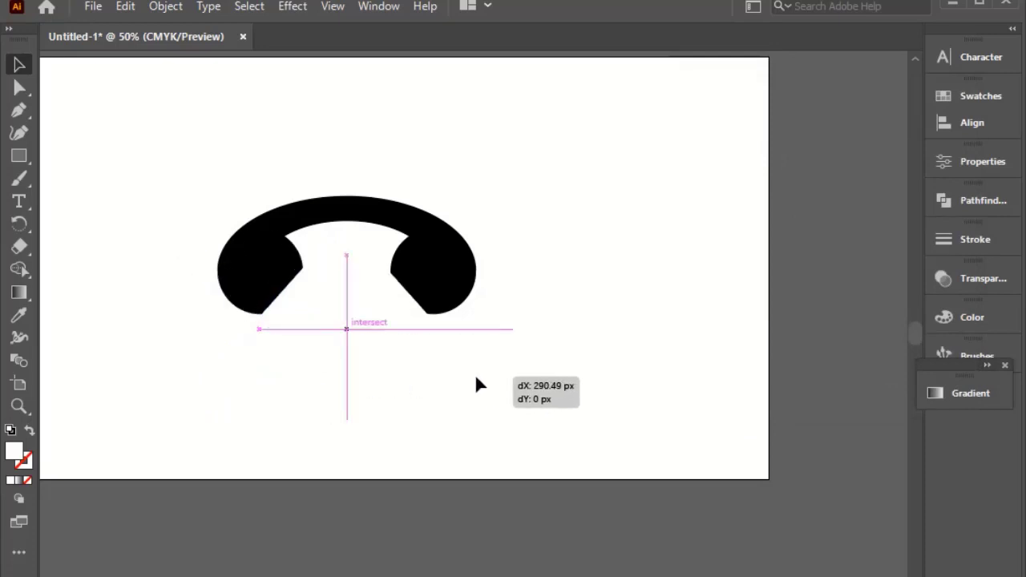
pyautogui.moveTo(478, 378); pyautogui.dragTo(477, 380)
pyautogui.click(289, 419)
# Cut both diagonal bars and the corner pieces they slice off away from the handset with the Shape Builder
pyautogui.moveTo(290, 420); pyautogui.dragTo(559, 181)
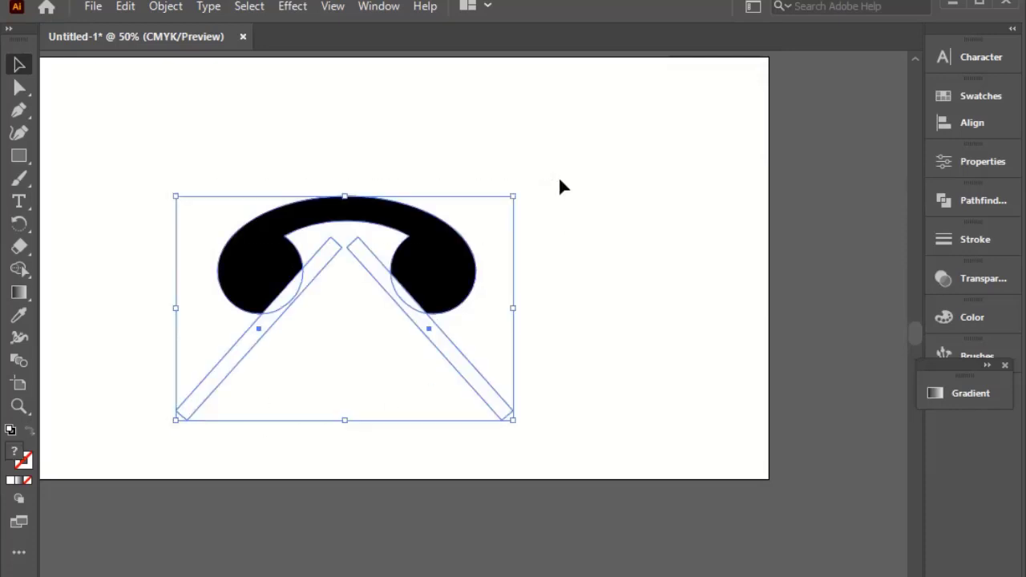
pyautogui.click(19, 269)
pyautogui.moveTo(313, 318); pyautogui.dragTo(289, 306)
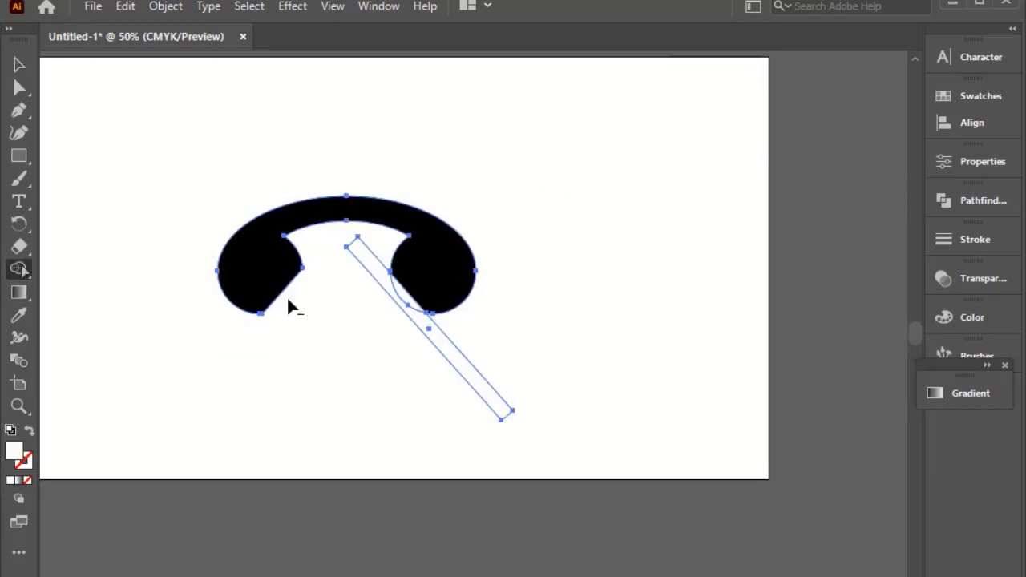
pyautogui.keyDown('alt'); pyautogui.click(408, 294); pyautogui.keyUp('alt')
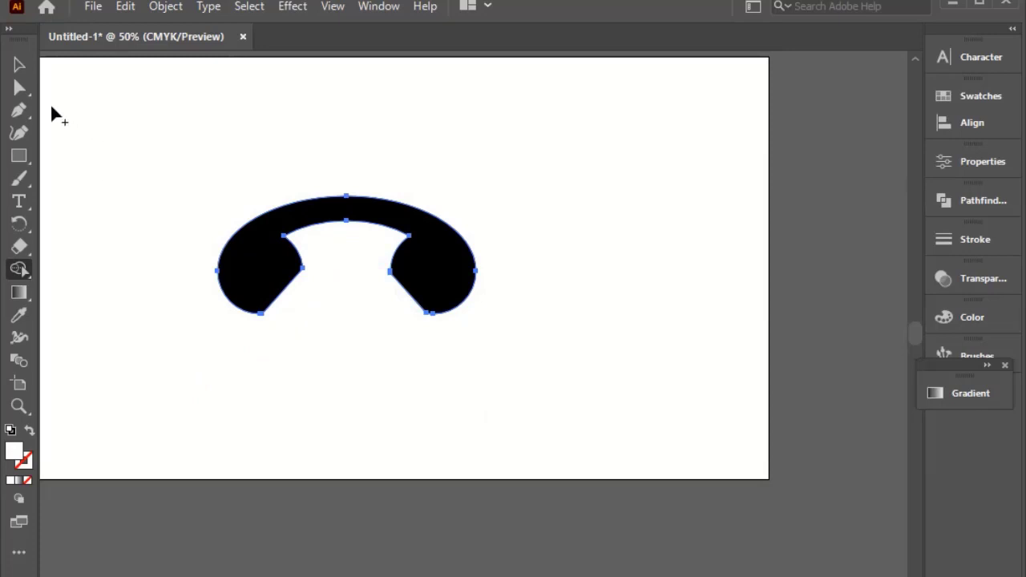
pyautogui.press('v')
pyautogui.click(210, 178)
# Move the finished handset up and to the right on the artboard
pyautogui.scroll(-1, 455, 399)
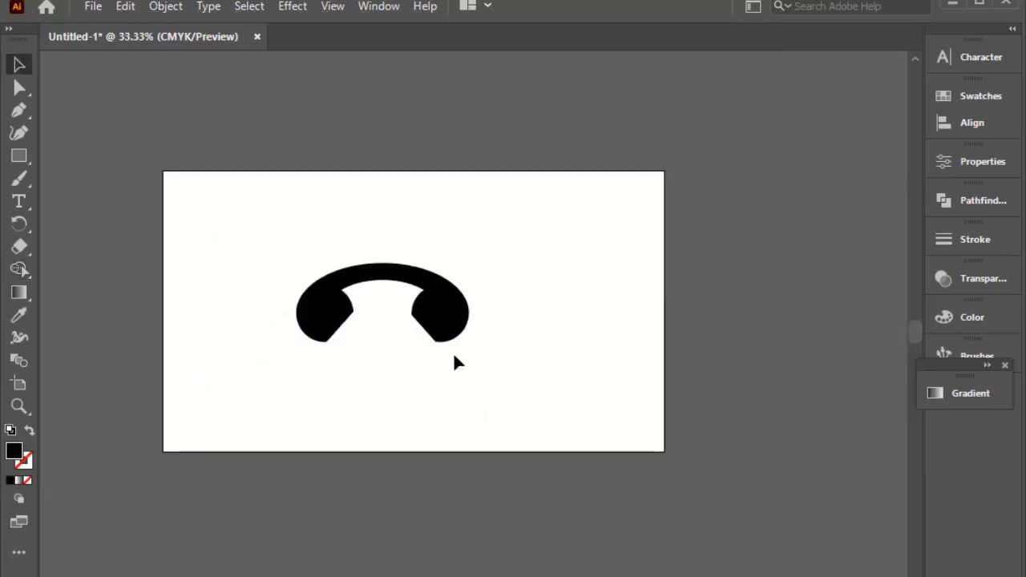
pyautogui.moveTo(442, 335); pyautogui.dragTo(544, 296)
pyautogui.click(570, 305)
pyautogui.scroll(1, 539, 286)
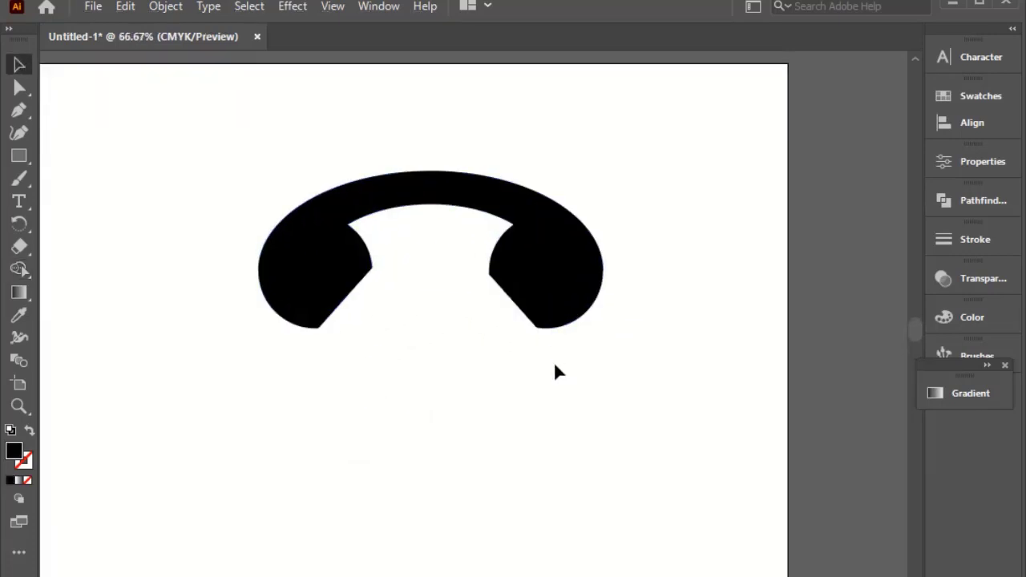
# Scale the handset down to roughly three quarters of its size and place it in the artboard's upper right corner
pyautogui.hotkey('ctrl', 'a')
pyautogui.moveTo(604, 333); pyautogui.dragTo(621, 265)
pyautogui.click(520, 392)
pyautogui.scroll(-1, 520, 392)
pyautogui.click(517, 394)
pyautogui.moveTo(355, 462); pyautogui.dragTo(373, 437)
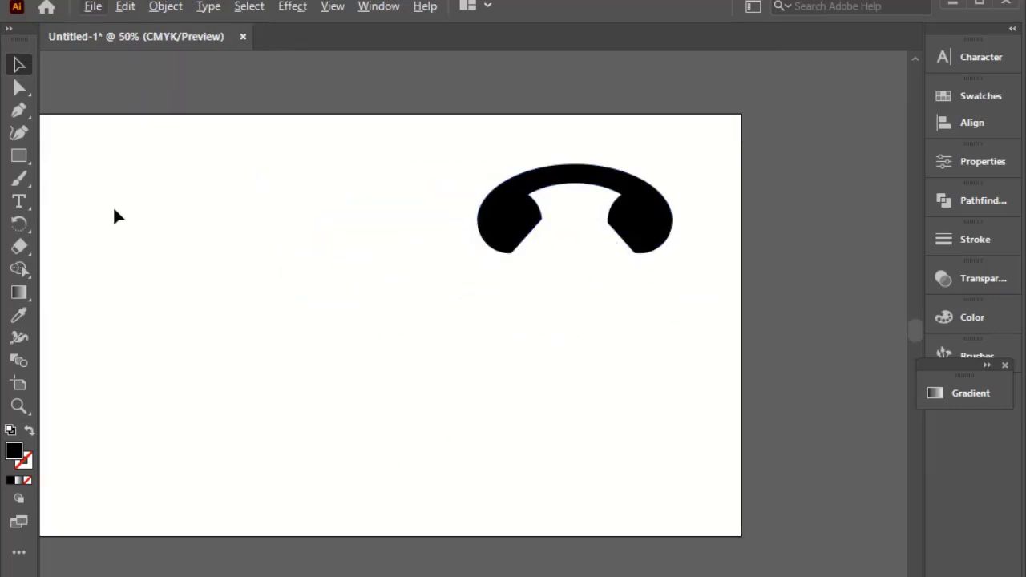
# Draw a circle about 307 px in diameter with a black stroke and no fill, left of and below the handset
pyautogui.moveTo(19, 156); pyautogui.dragTo(84, 181)
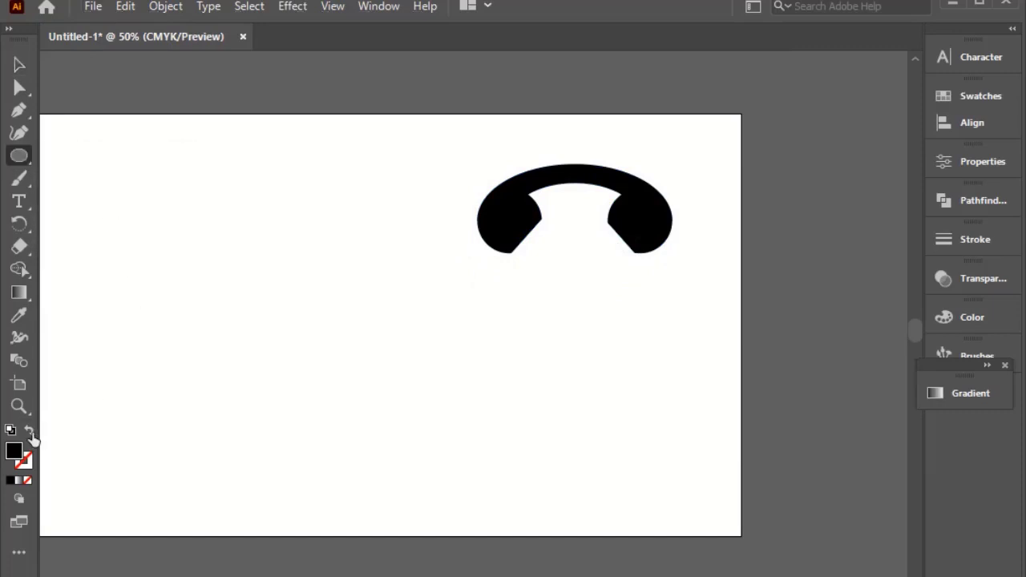
pyautogui.click(30, 433)
pyautogui.moveTo(292, 350); pyautogui.dragTo(383, 439)
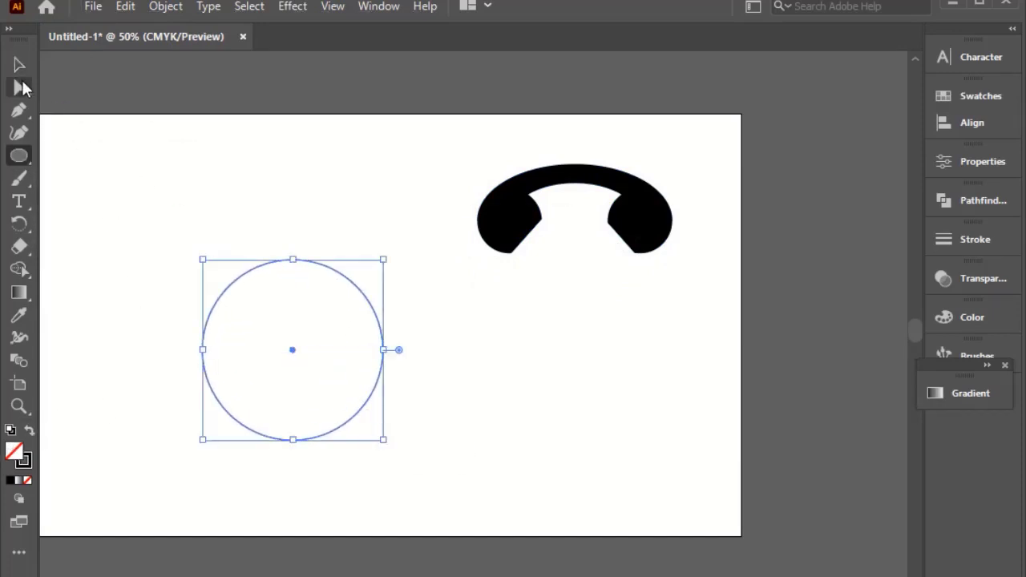
pyautogui.click(19, 65)
# Set the circle's stroke weight to 6 pt
pyautogui.click(971, 239)
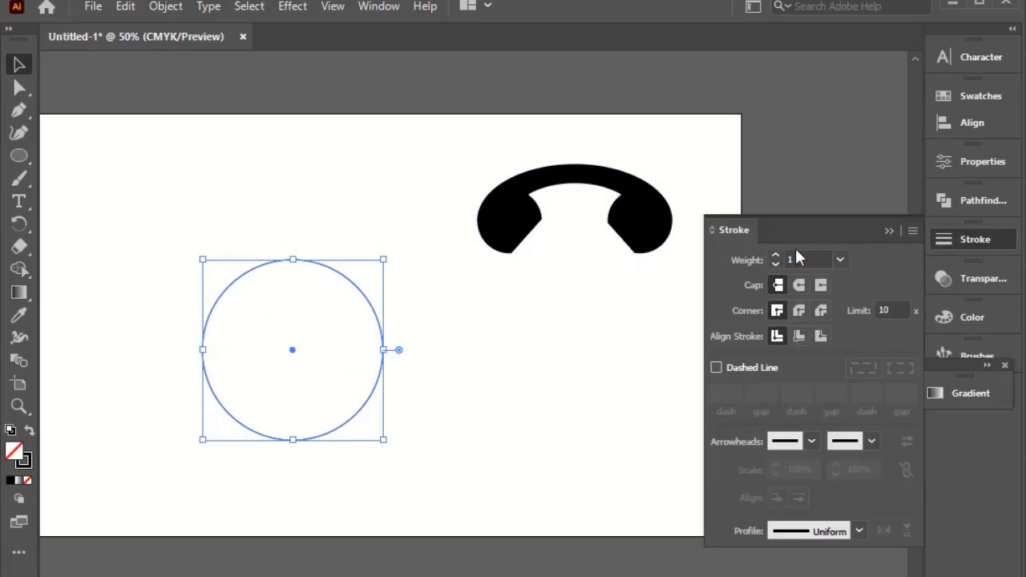
pyautogui.click(777, 256)
pyautogui.click(776, 255)
pyautogui.click(776, 256)
pyautogui.click(776, 256)
pyautogui.click(776, 255)
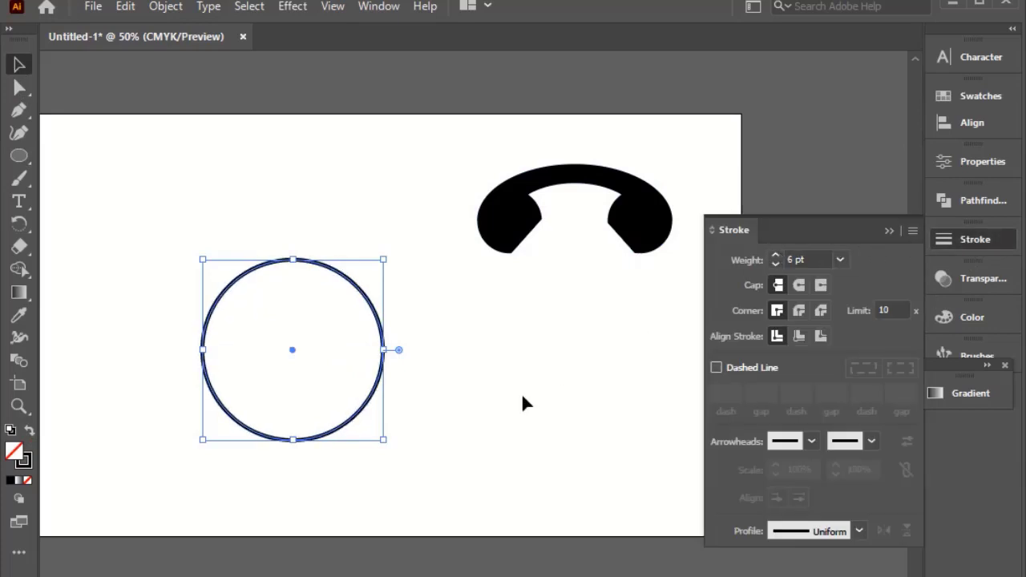
# Paste a copy of the circle in place and narrow it symmetrically to an upright ellipse inside the circle
pyautogui.click(125, 7)
pyautogui.click(144, 97)
pyautogui.click(126, 8)
pyautogui.click(201, 137)
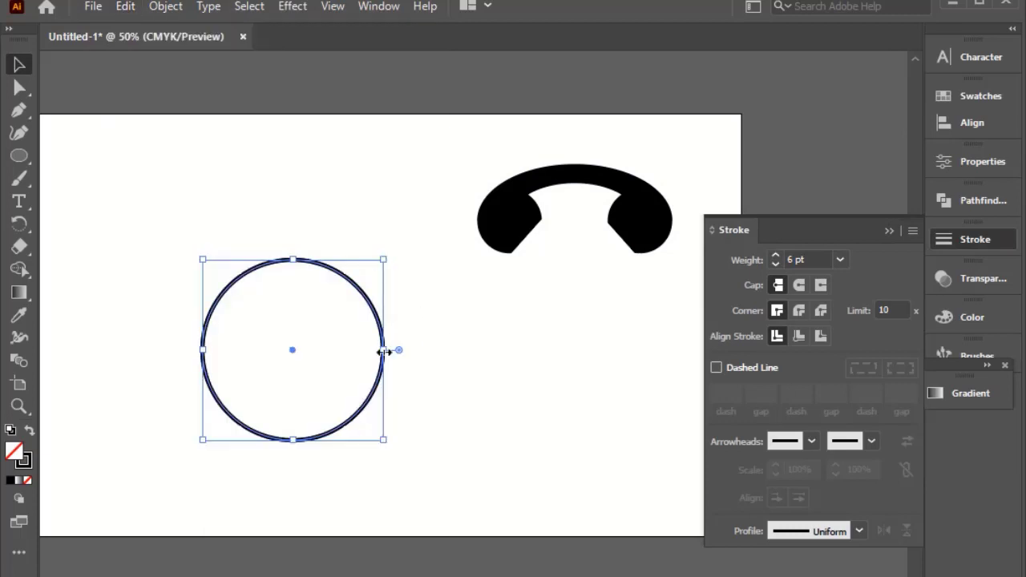
pyautogui.moveTo(383, 351); pyautogui.dragTo(347, 353)
pyautogui.click(450, 373)
# Draw a vertical Pen line about 307 px long through the globe's centre, from the circle's uppermost to its lowest point
pyautogui.scroll(-1, 450, 373)
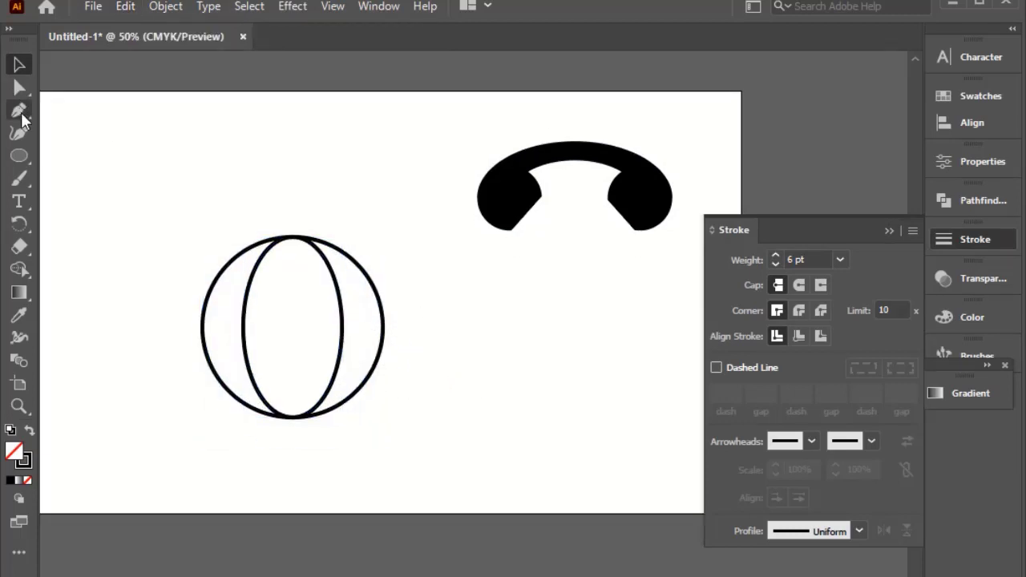
pyautogui.click(19, 111)
pyautogui.click(292, 238)
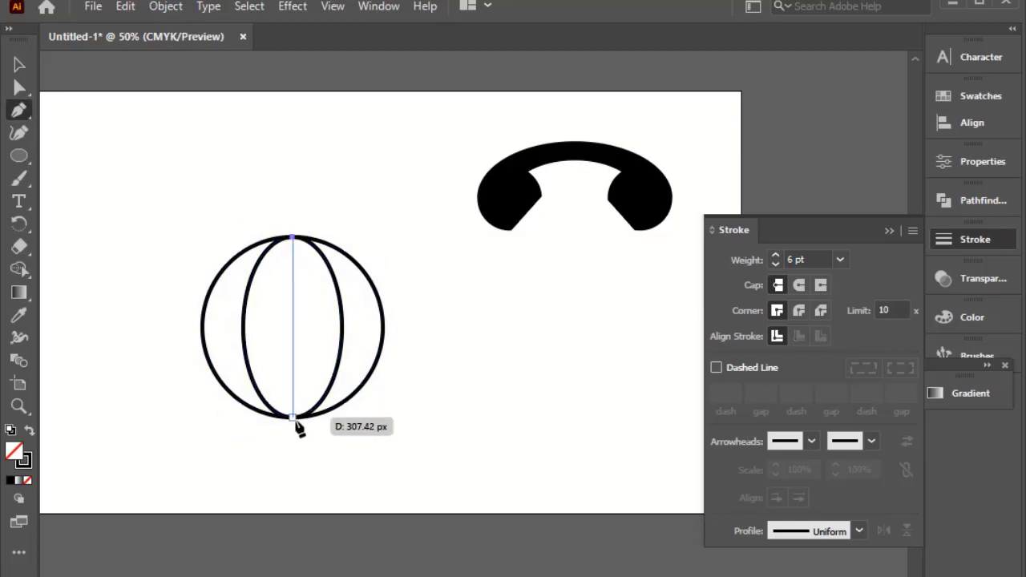
pyautogui.click(294, 418)
pyautogui.click(18, 65)
pyautogui.click(74, 159)
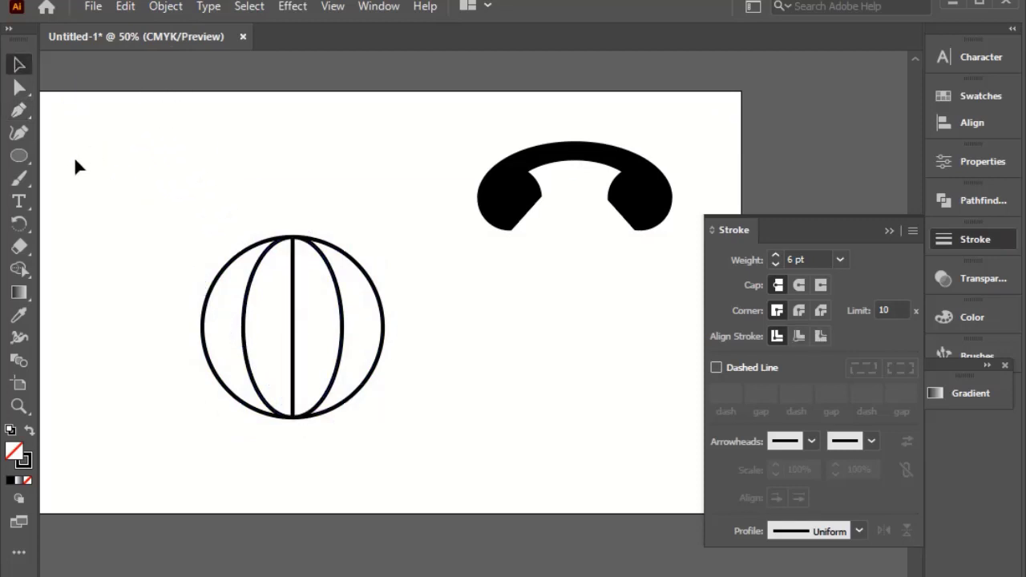
# Draw a horizontal Pen line about 255 px long across the upper part of the globe, from edge to edge of the circle
pyautogui.click(19, 111)
pyautogui.click(216, 278)
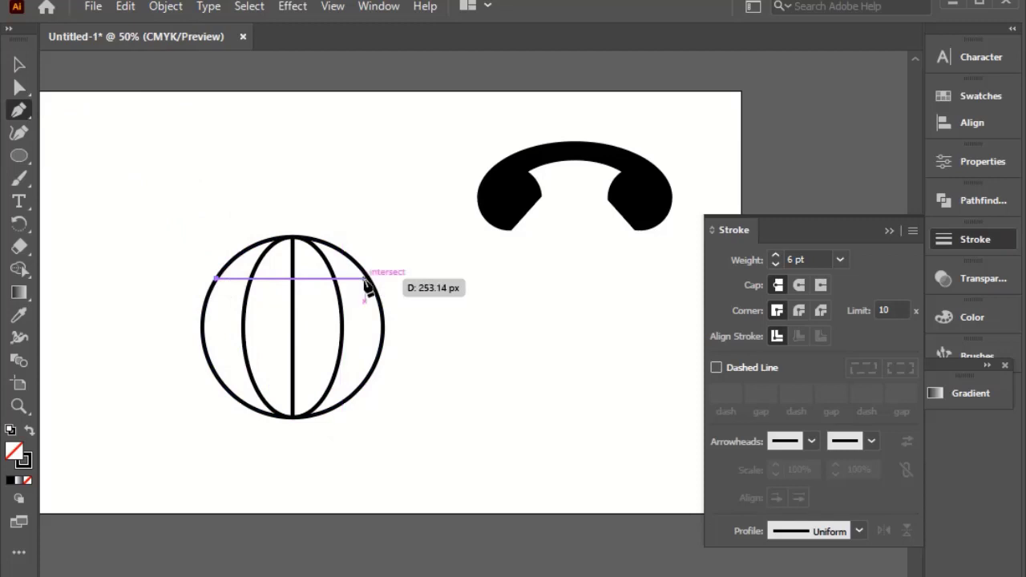
pyautogui.click(368, 279)
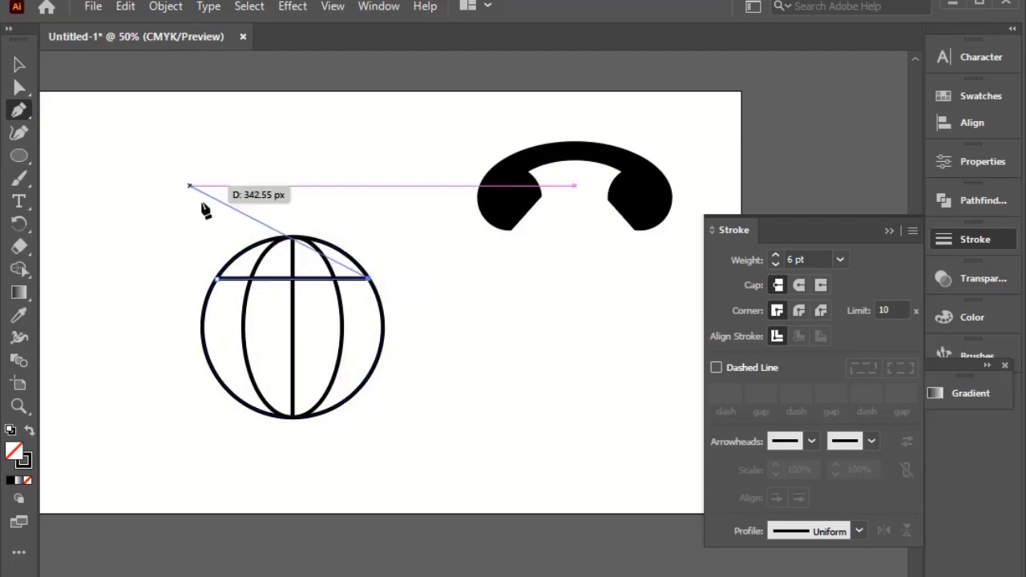
pyautogui.click(18, 65)
pyautogui.click(159, 206)
# Duplicate the horizontal line straight down to the globe's lower part and to its middle
pyautogui.moveTo(363, 280); pyautogui.dragTo(366, 384)
pyautogui.click(441, 414)
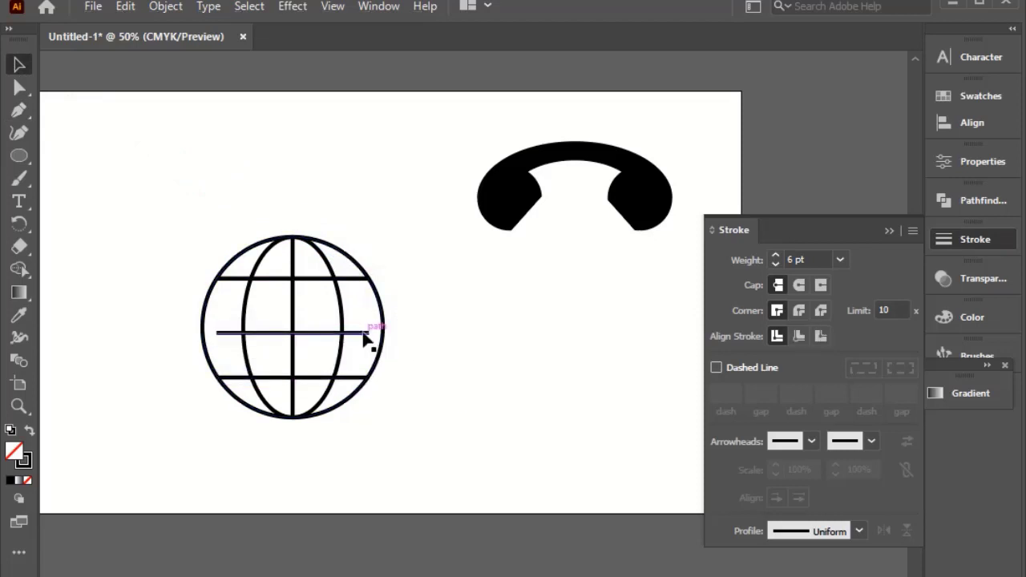
pyautogui.moveTo(364, 335); pyautogui.dragTo(368, 334)
# Lengthen the middle horizontal line symmetrically until both ends meet the outer circle
pyautogui.scroll(2, 374, 324)
pyautogui.scroll(3, 361, 344)
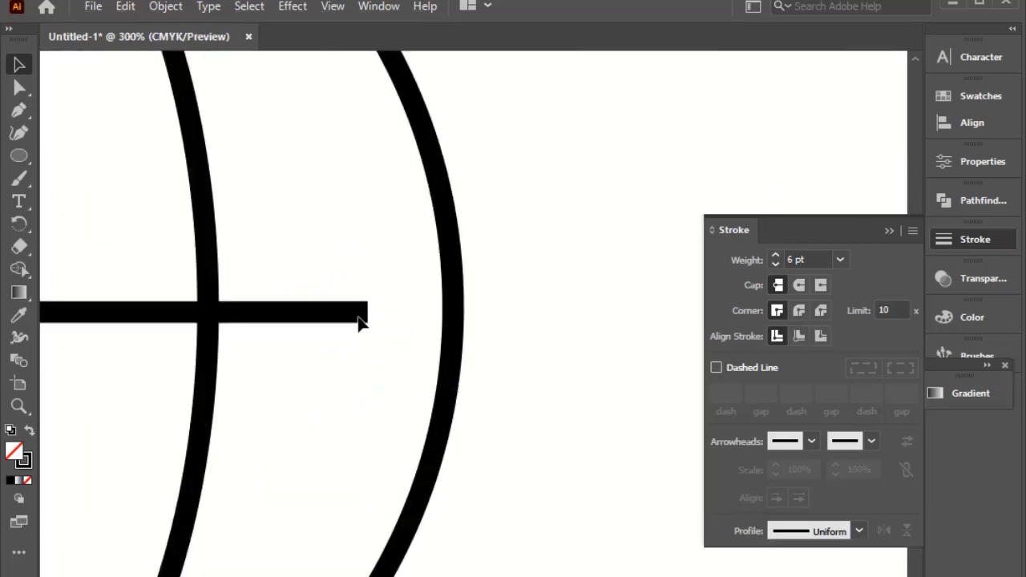
pyautogui.scroll(1, 374, 318)
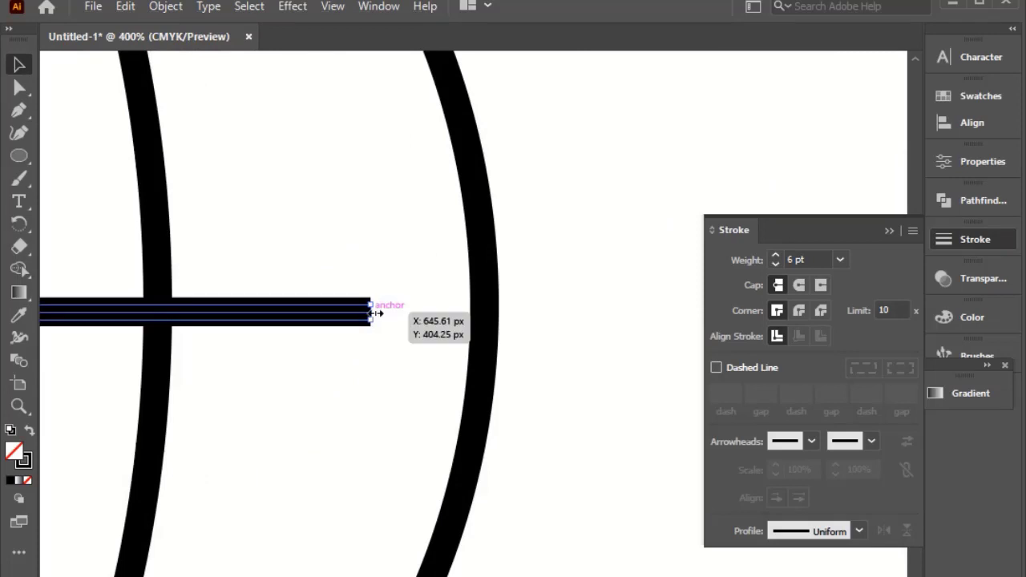
pyautogui.moveTo(375, 314); pyautogui.dragTo(484, 314)
pyautogui.scroll(-3, 532, 313)
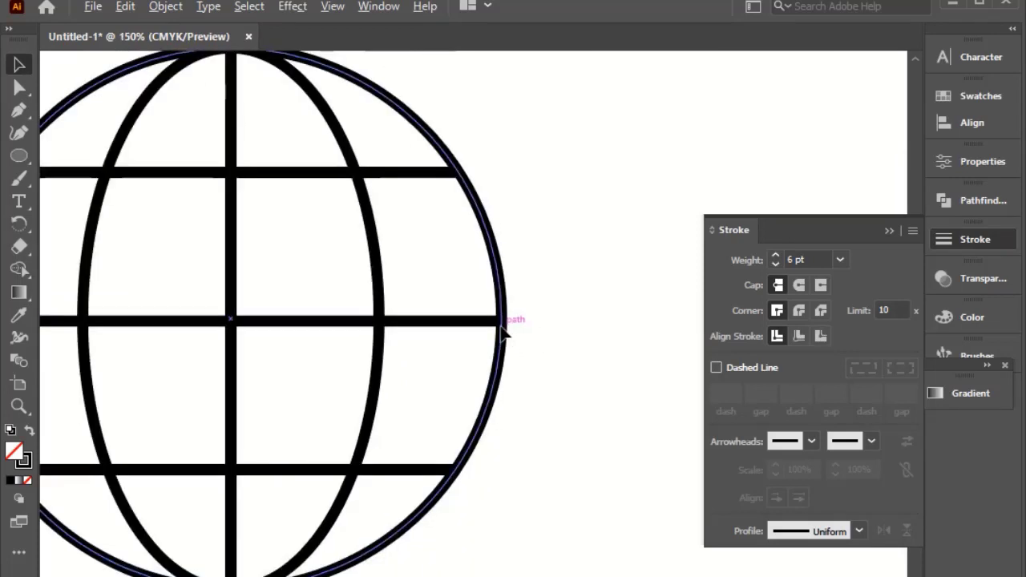
# Select all parts of the globe and set their stroke weight to 10 pt
pyautogui.scroll(-2, 447, 339)
pyautogui.scroll(2, 243, 344)
pyautogui.moveTo(257, 314); pyautogui.dragTo(401, 437)
pyautogui.scroll(-3, 267, 345)
pyautogui.scroll(-1, 340, 431)
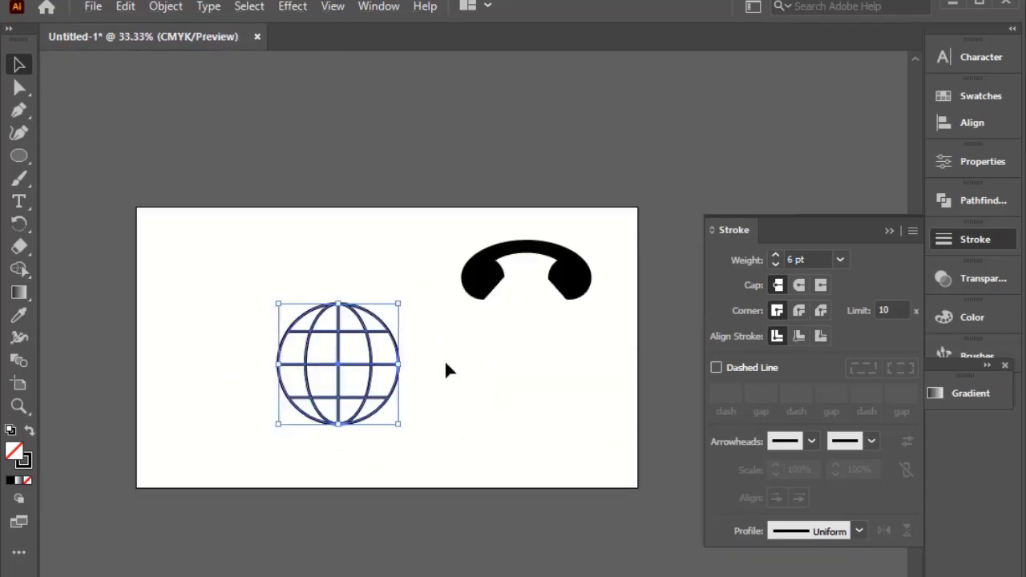
pyautogui.click(776, 255)
pyautogui.click(776, 255)
pyautogui.click(776, 255)
pyautogui.click(776, 255)
# Expand the globe's fill and stroke and unite all its parts into one shape with the Pathfinder
pyautogui.click(161, 7)
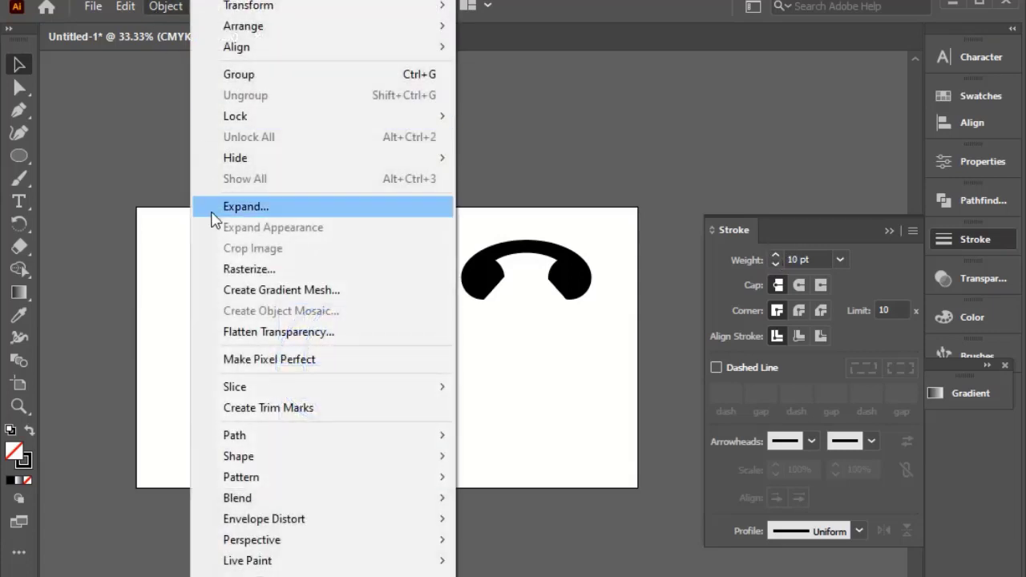
pyautogui.click(215, 210)
pyautogui.click(425, 428)
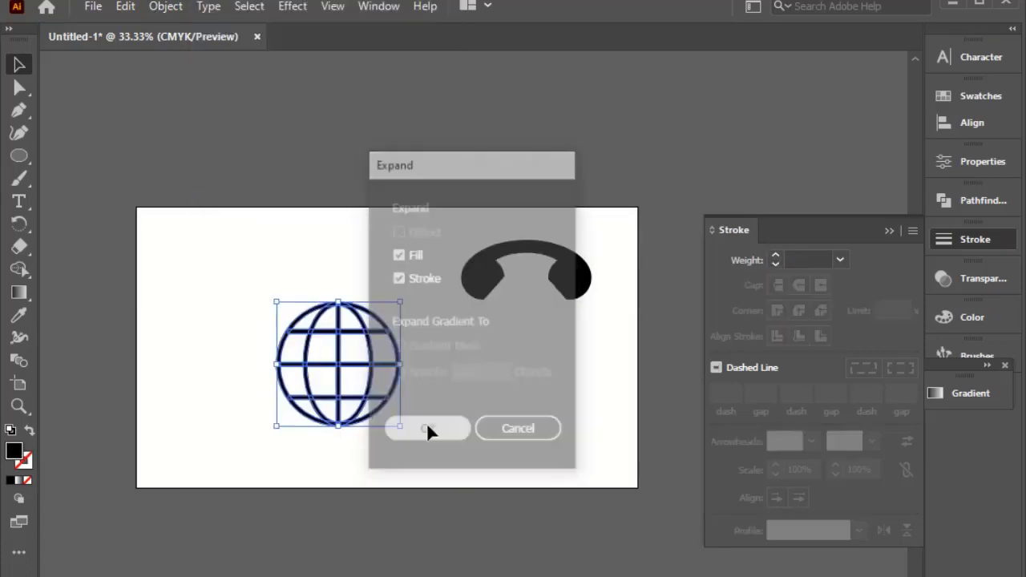
pyautogui.click(972, 202)
pyautogui.click(972, 202)
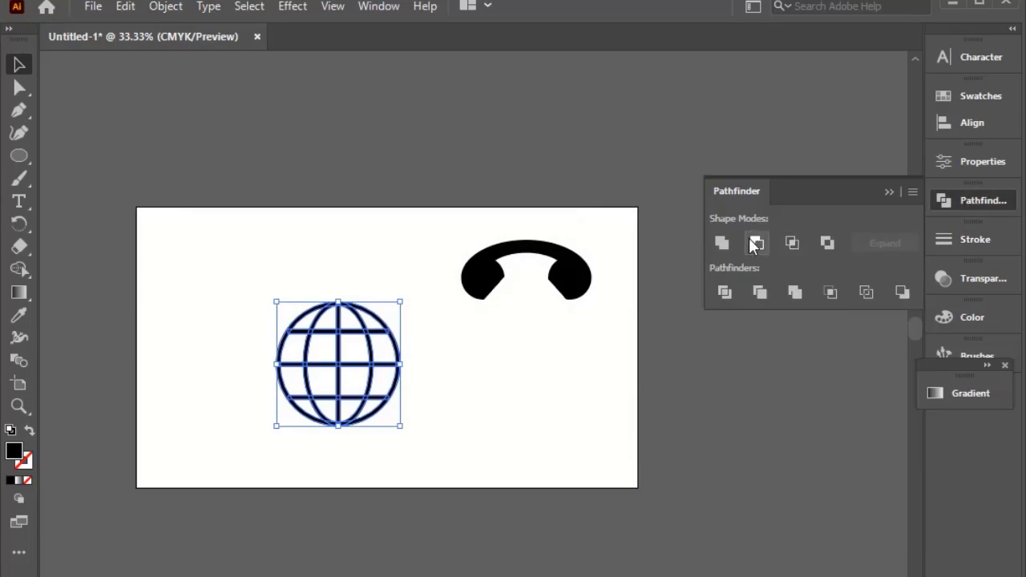
pyautogui.click(729, 242)
pyautogui.click(889, 193)
pyautogui.click(472, 415)
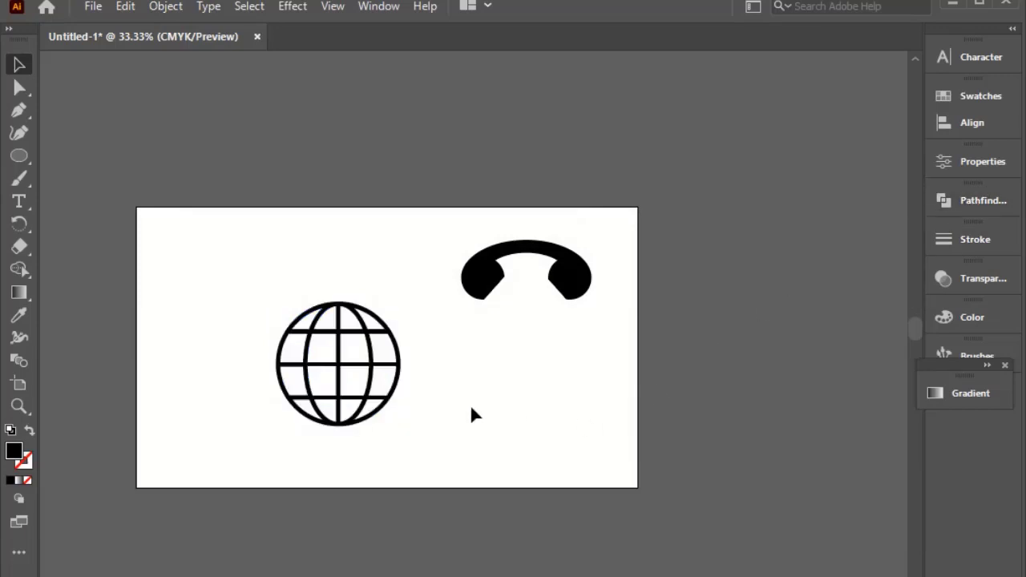
# Scale the globe down and place it directly below the telephone handset
pyautogui.moveTo(388, 405); pyautogui.dragTo(584, 429)
pyautogui.click(630, 458)
pyautogui.scroll(-1, 445, 423)
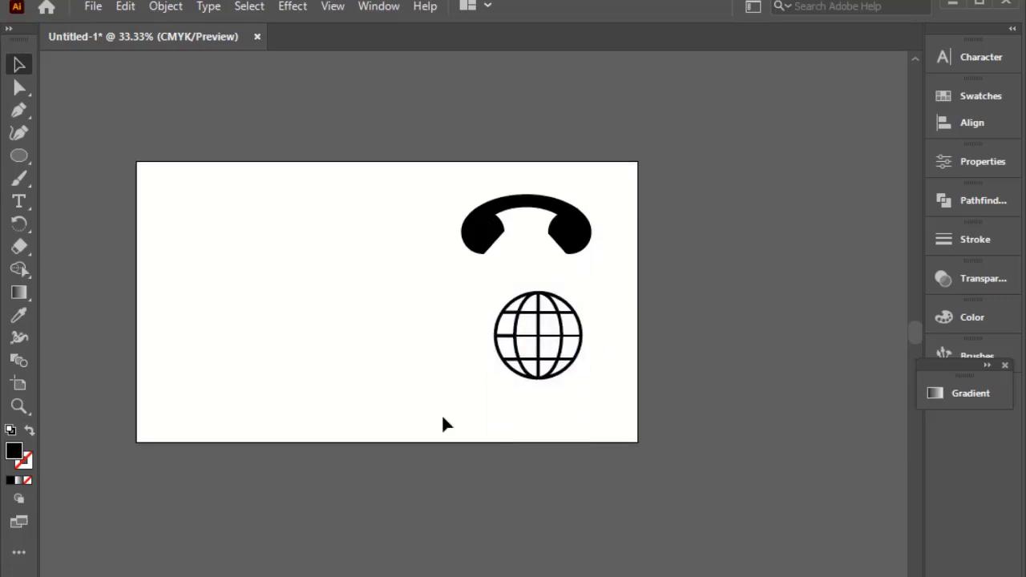
pyautogui.scroll(1, 545, 353)
pyautogui.scroll(-1, 568, 418)
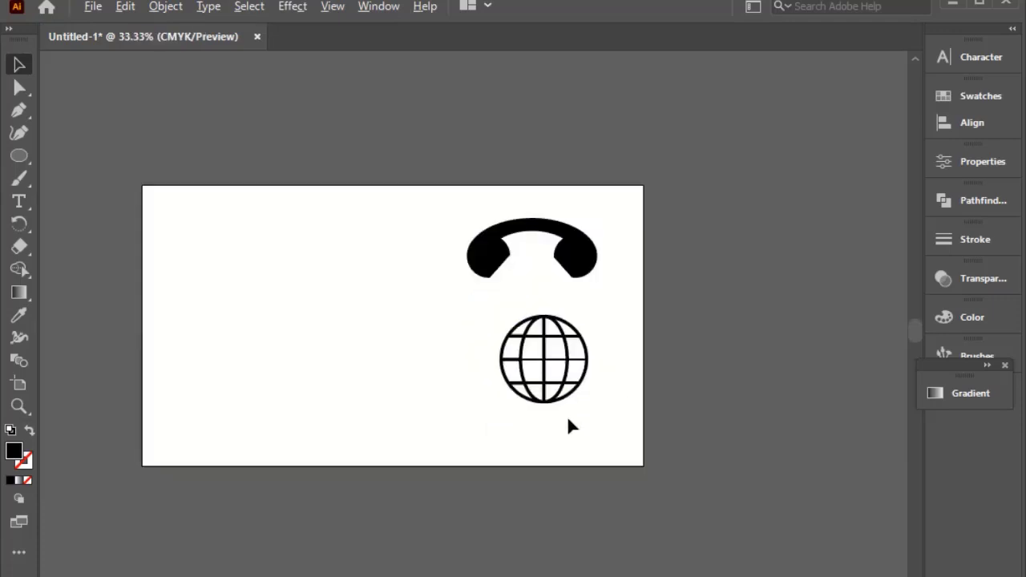
# Draw a black landscape rectangle as the envelope body on the empty left half of the artboard
pyautogui.moveTo(19, 156); pyautogui.dragTo(88, 156)
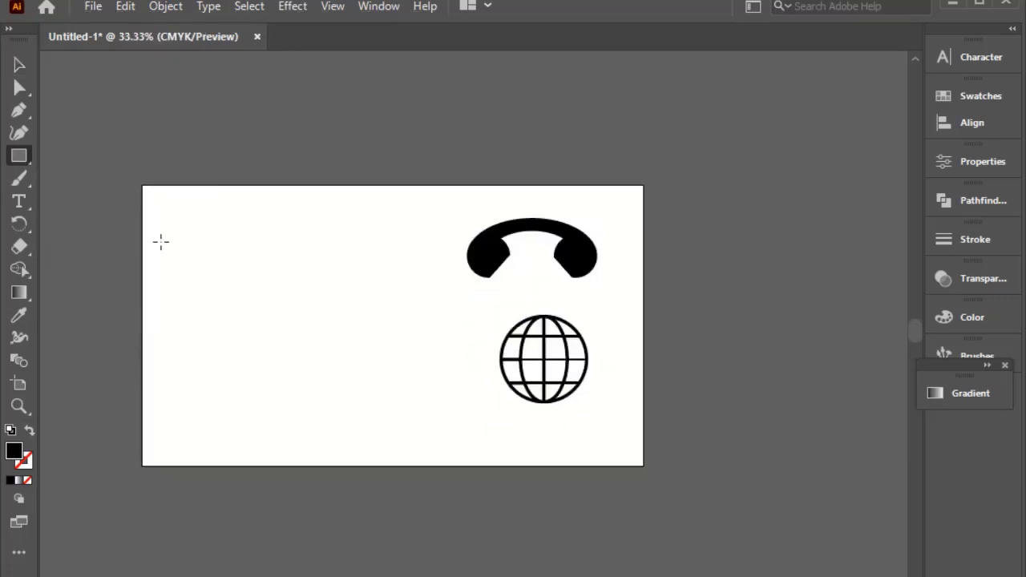
pyautogui.moveTo(180, 264); pyautogui.dragTo(373, 372)
pyautogui.press('v')
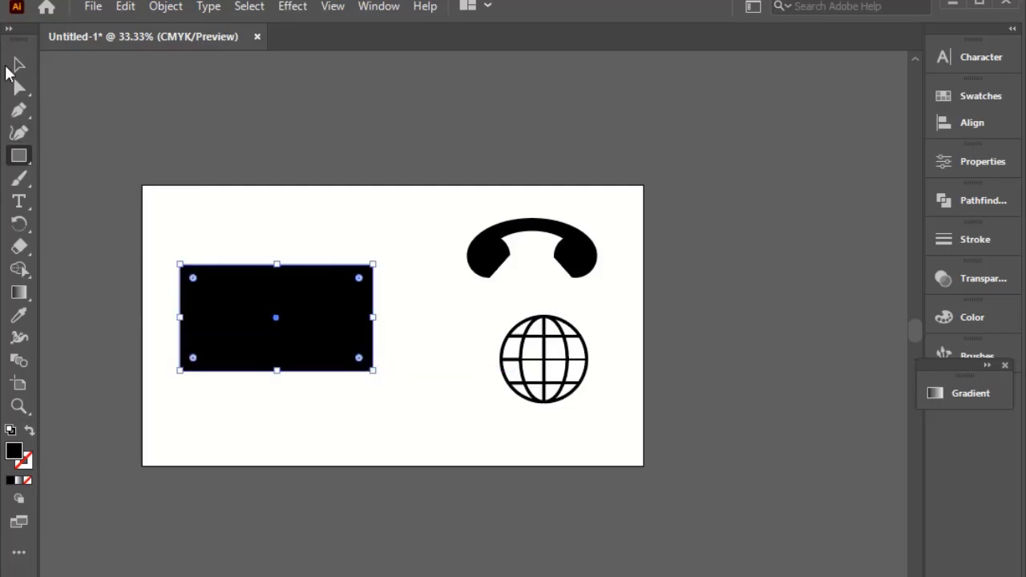
pyautogui.click(100, 162)
# Draw an open V-shaped Pen path over the rectangle, with its tip just below the centre and both ends beyond the upper corners
pyautogui.click(23, 113)
pyautogui.click(170, 248)
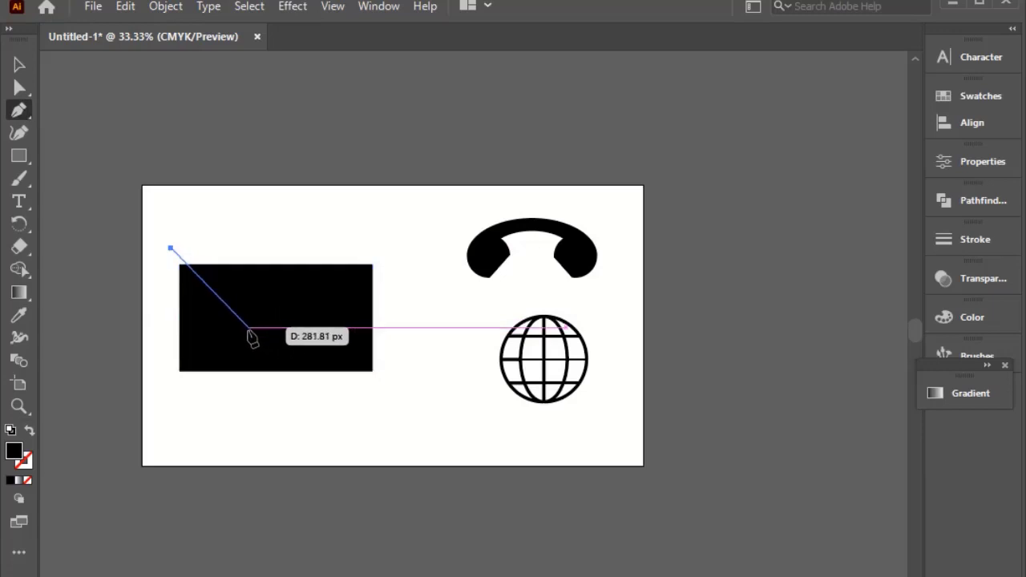
pyautogui.click(276, 335)
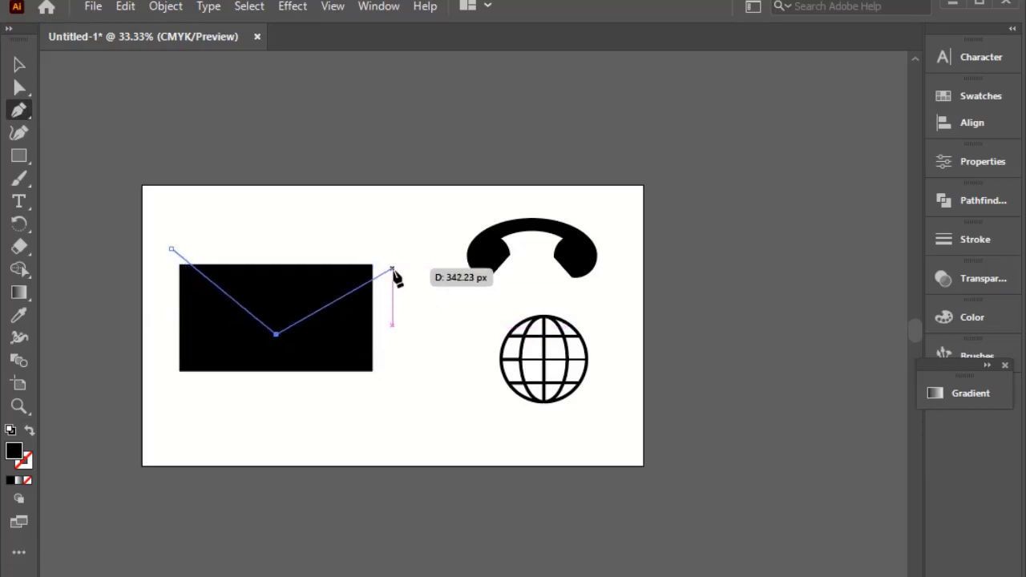
pyautogui.click(412, 236)
pyautogui.click(20, 64)
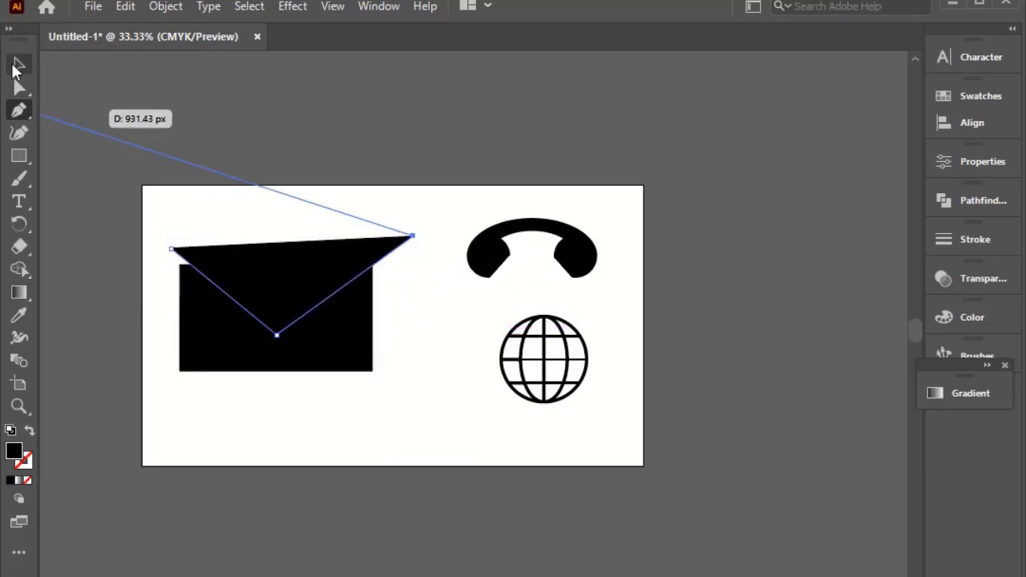
# Give the V path a white stroke without fill and move its left end point outward so it crosses the rectangle's corner
pyautogui.click(12, 432)
pyautogui.click(28, 432)
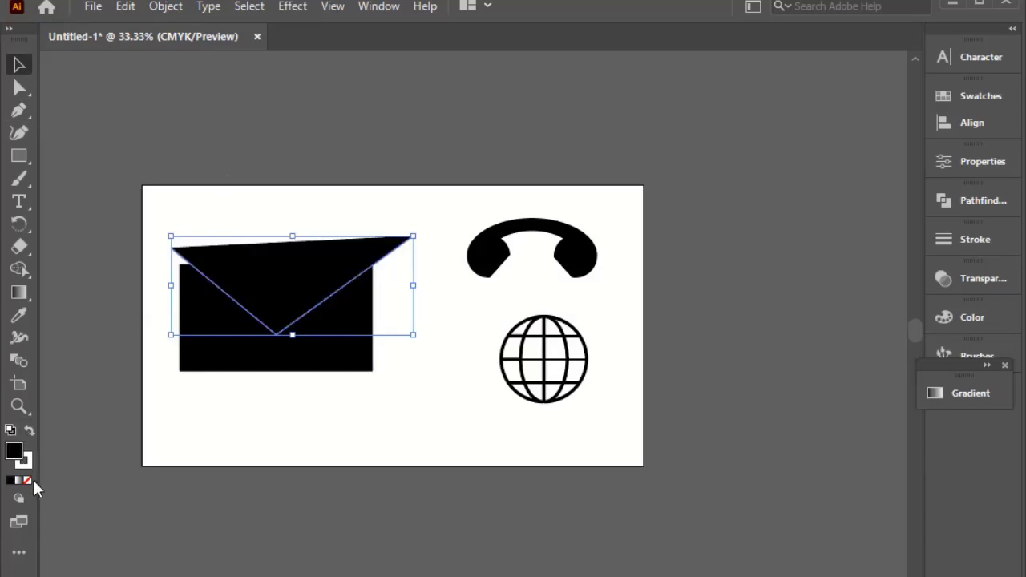
pyautogui.click(26, 481)
pyautogui.click(20, 87)
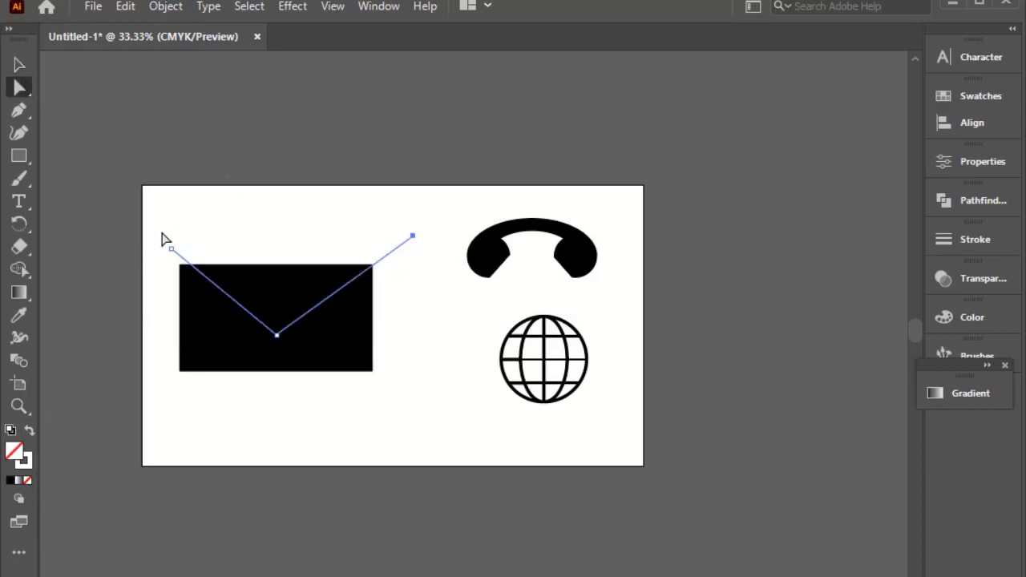
pyautogui.moveTo(171, 249); pyautogui.dragTo(157, 248)
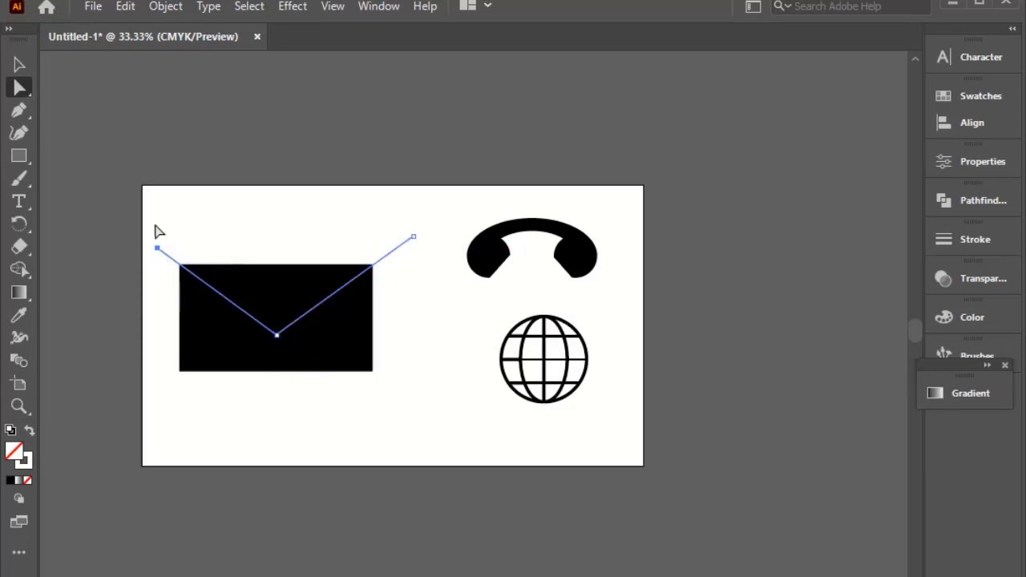
# Set the V path's stroke weight to 27 pt and expand its fill and stroke into a shape
pyautogui.click(20, 66)
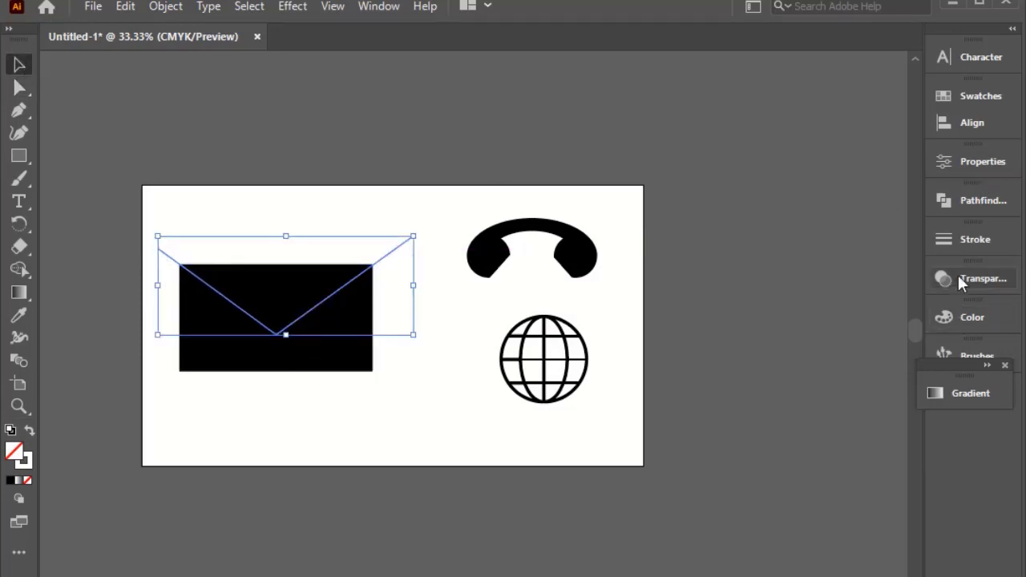
pyautogui.click(967, 241)
pyautogui.moveTo(775, 256); pyautogui.dragTo(775, 256)
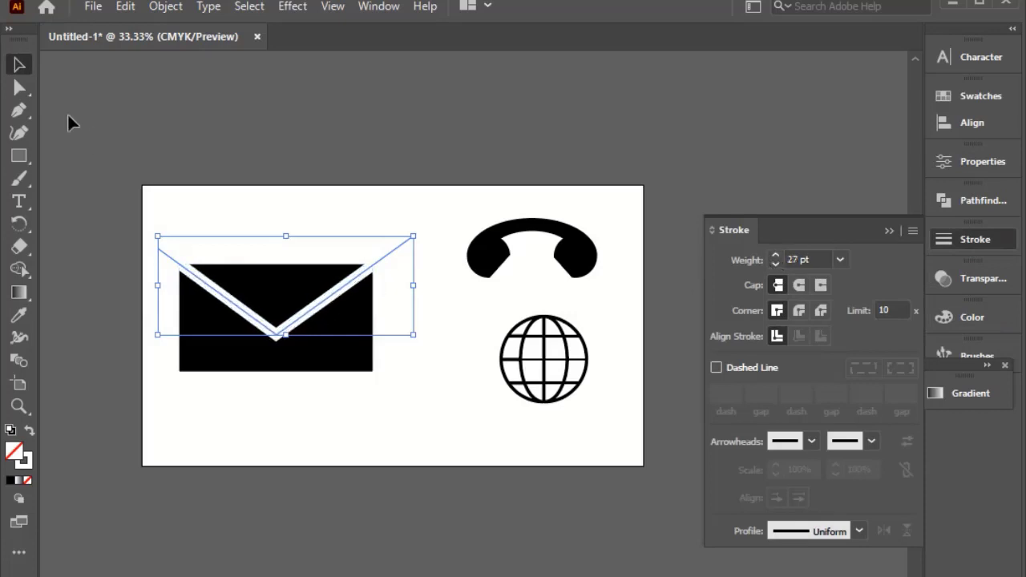
pyautogui.click(169, 6)
pyautogui.click(246, 210)
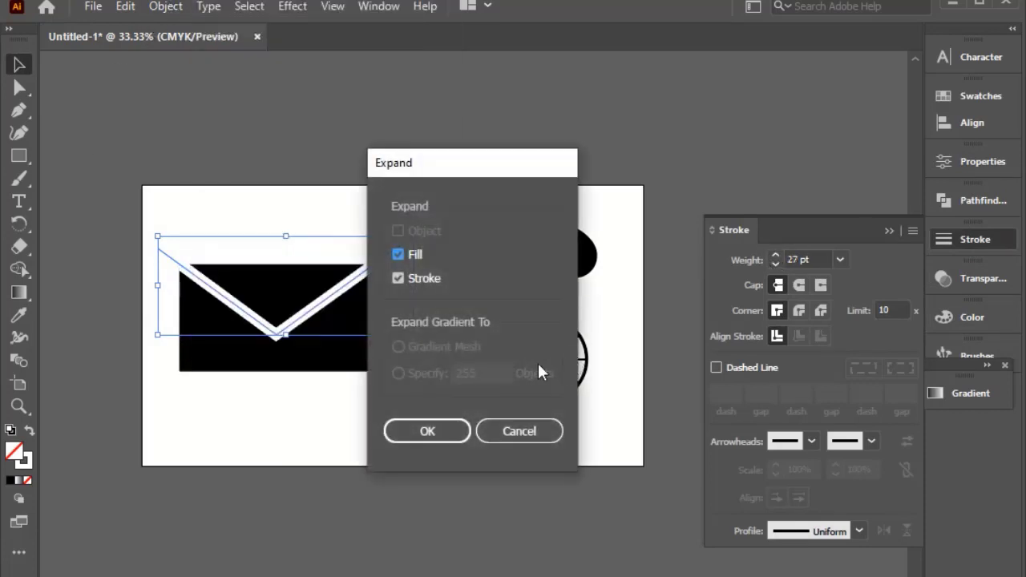
pyautogui.click(433, 433)
pyautogui.click(422, 482)
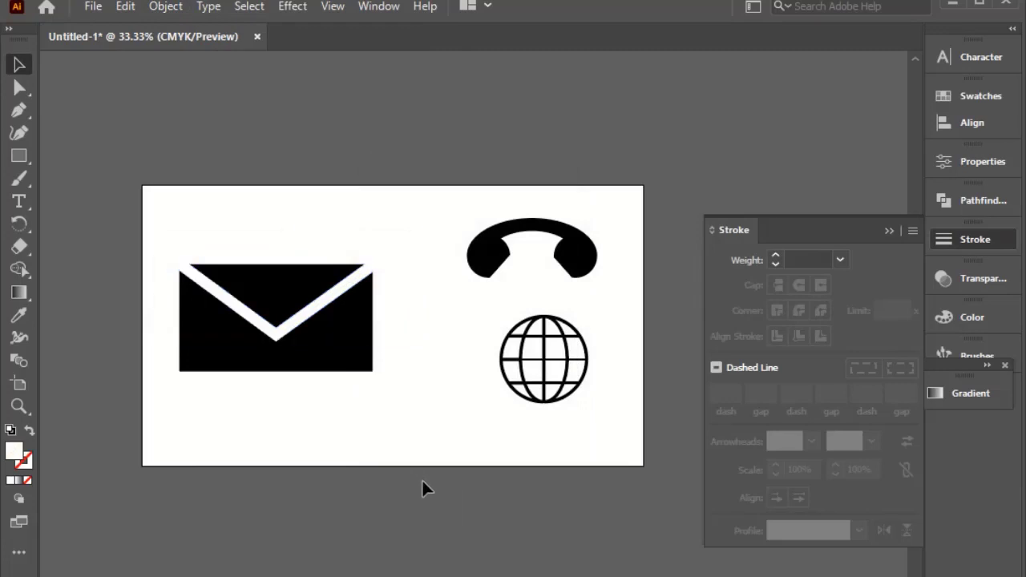
# Draw a diagonal Pen line from the V's left arm past the rectangle's lower-left corner, with a white stroke and no fill
pyautogui.click(244, 306)
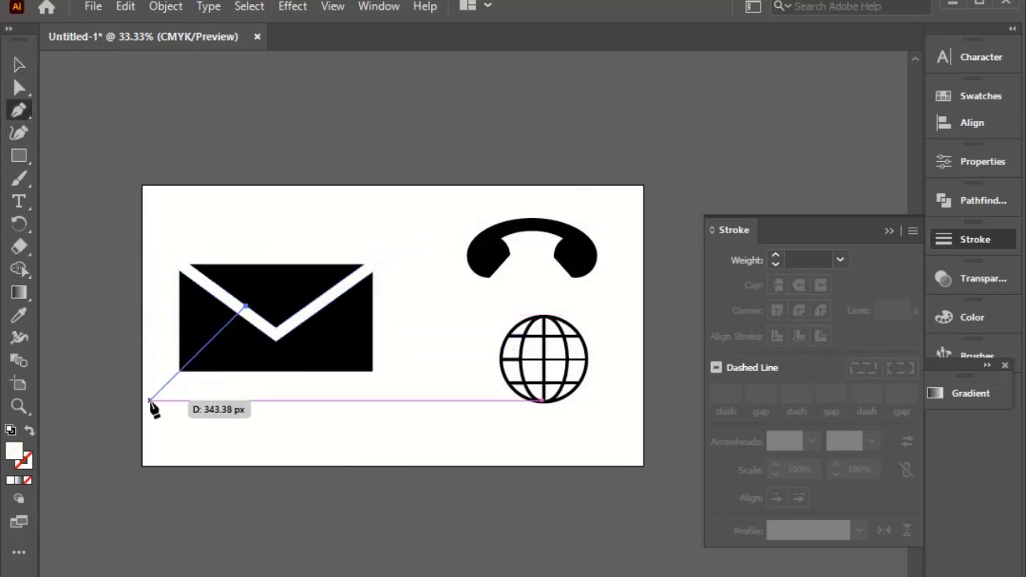
pyautogui.click(151, 400)
pyautogui.click(19, 64)
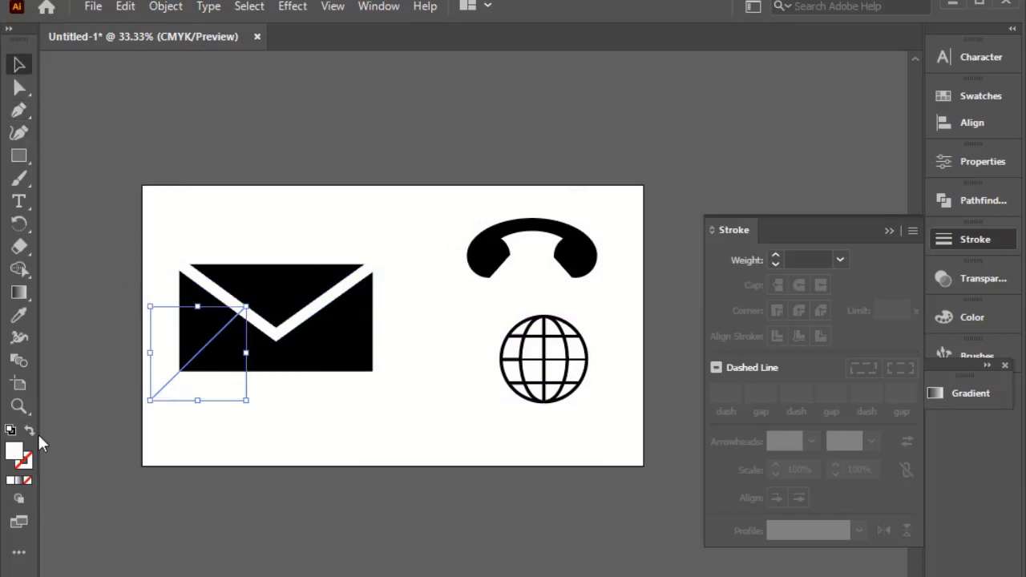
pyautogui.click(31, 430)
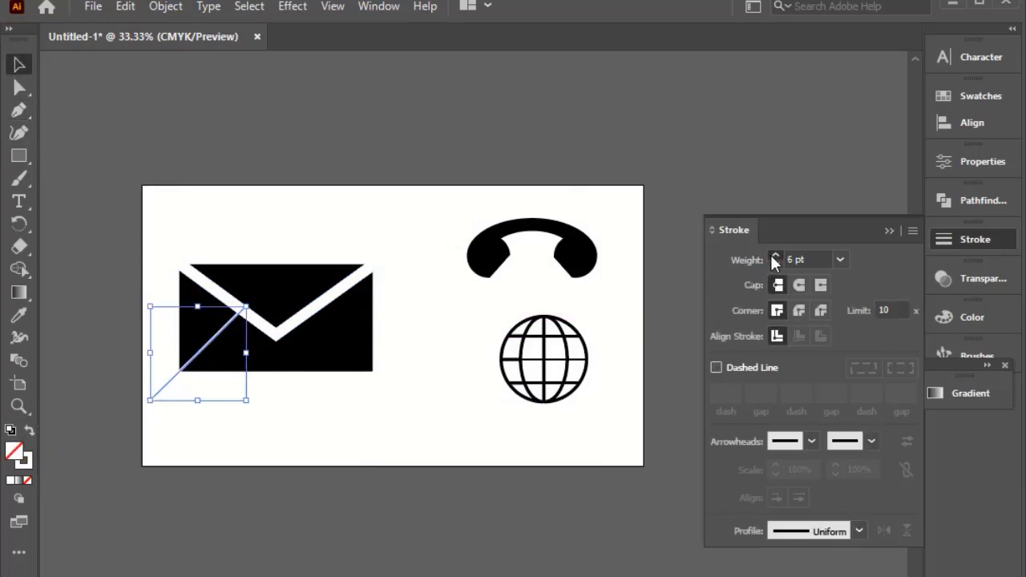
# Set the diagonal line's stroke weight to 30 pt and nudge it so its upper end stays within the white V band
pyautogui.moveTo(773, 257); pyautogui.dragTo(773, 256)
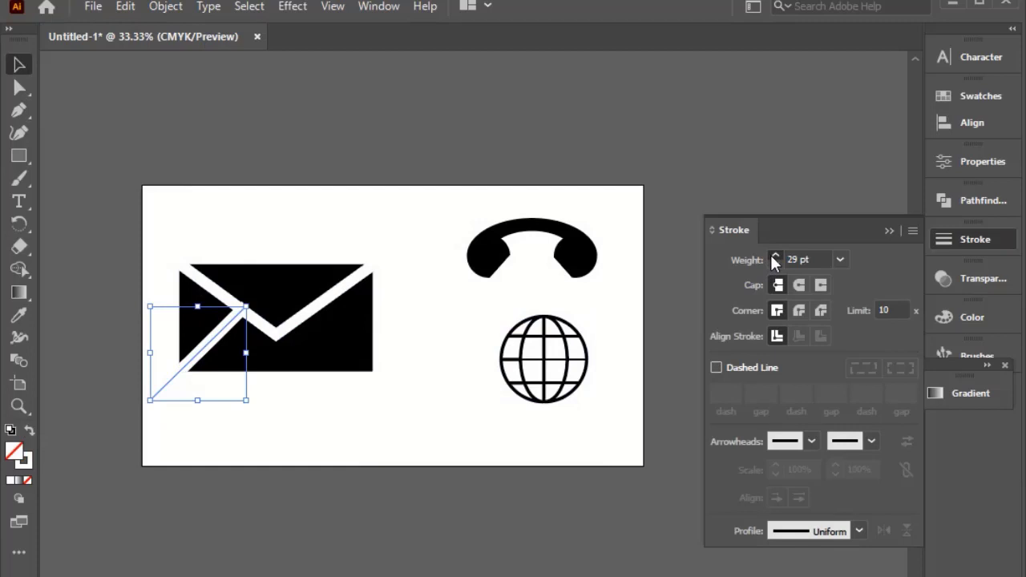
pyautogui.click(359, 429)
pyautogui.click(201, 337)
pyautogui.scroll(3, 205, 337)
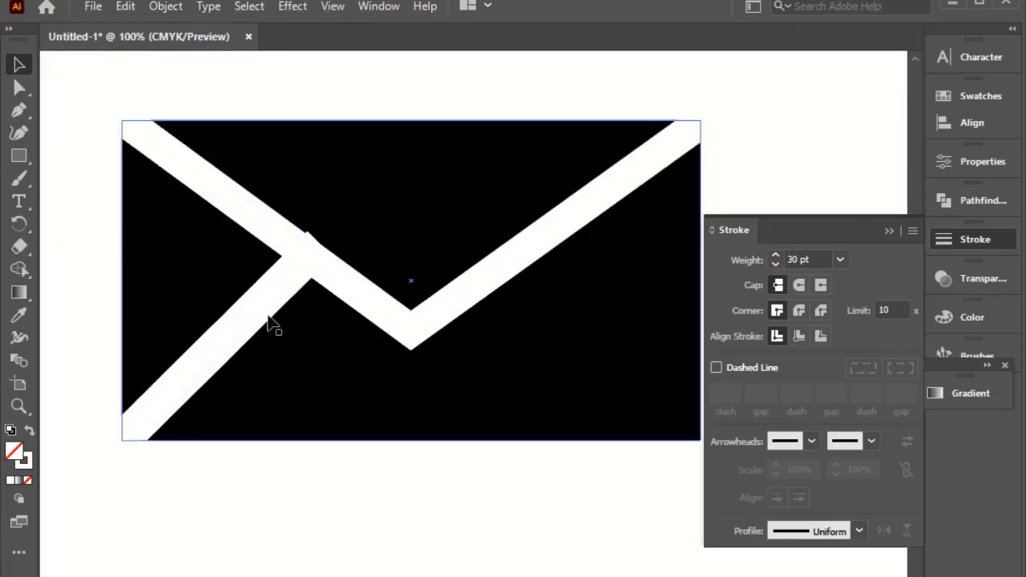
pyautogui.moveTo(251, 316); pyautogui.dragTo(243, 322)
pyautogui.click(196, 470)
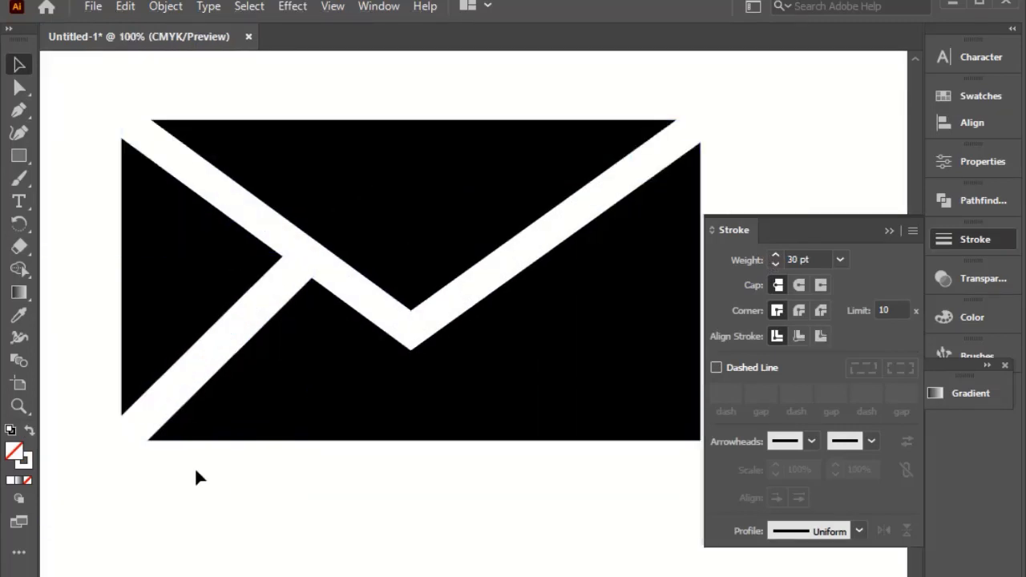
# Duplicate the diagonal white line onto the lower-right corner of the envelope
pyautogui.scroll(-6, 194, 469)
pyautogui.moveTo(195, 367); pyautogui.dragTo(371, 391)
pyautogui.rightClick(368, 390)
pyautogui.moveTo(432, 273)
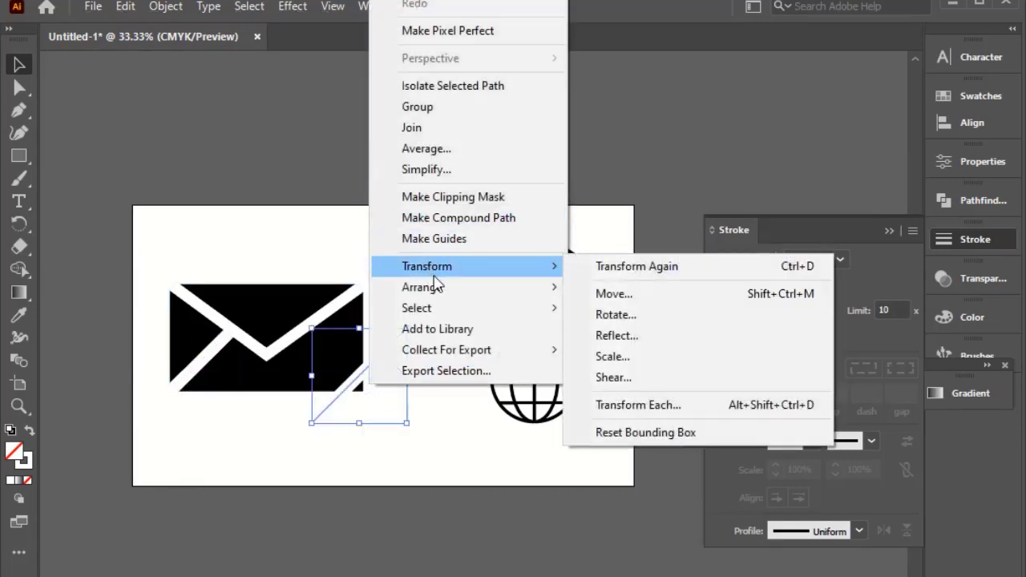
pyautogui.click(656, 357)
pyautogui.click(517, 461)
# Reflect the copied line across the horizontal axis and nudge it left so it joins the V's right arm
pyautogui.rightClick(450, 295)
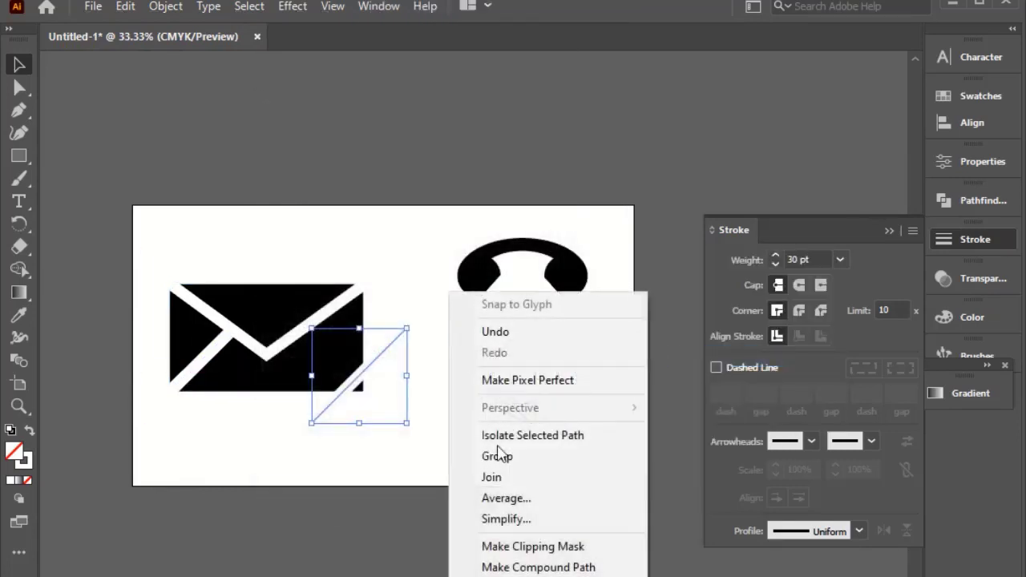
pyautogui.moveTo(562, 573)
pyautogui.click(667, 527)
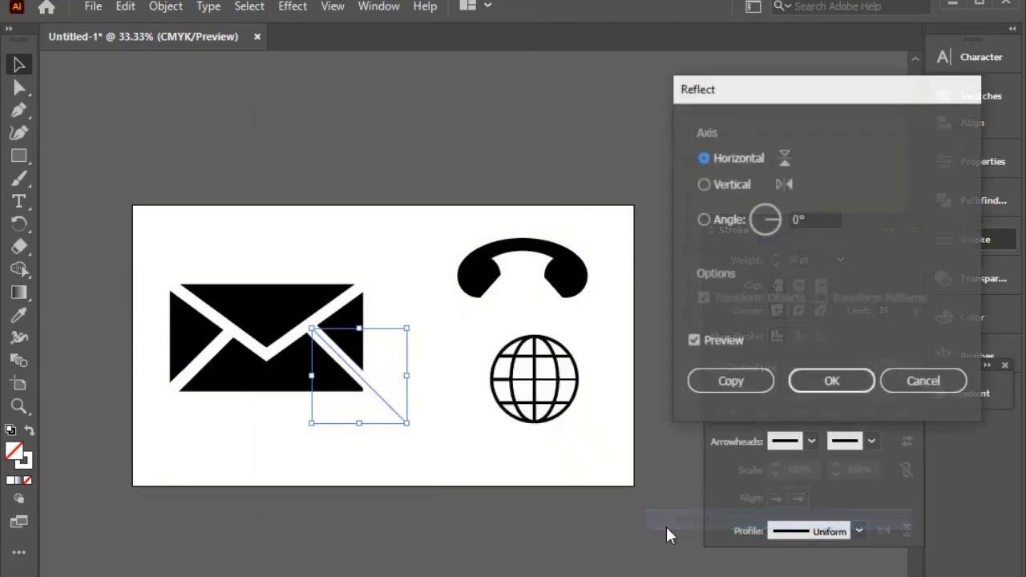
pyautogui.click(796, 389)
pyautogui.click(381, 404)
pyautogui.scroll(1, 381, 404)
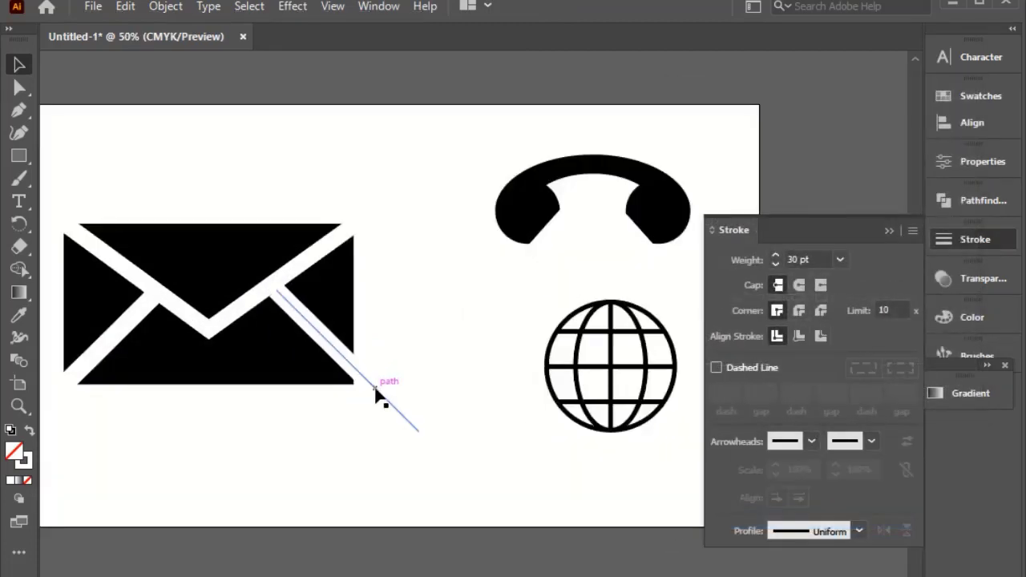
pyautogui.moveTo(375, 389); pyautogui.dragTo(366, 389)
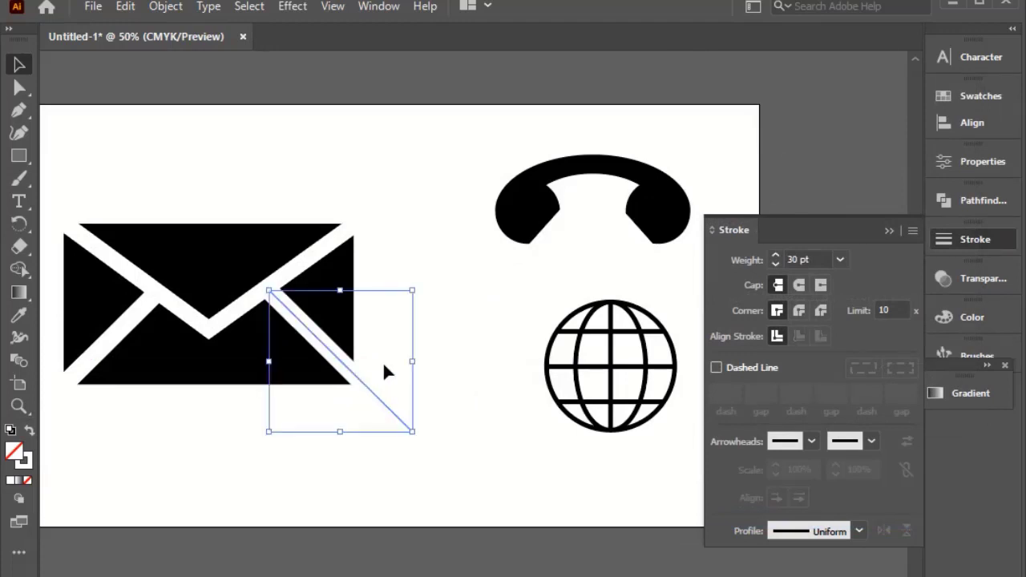
# Expand the fill and stroke of both diagonal white lines into shapes
pyautogui.scroll(-1, 398, 374)
pyautogui.keyDown('shift'); pyautogui.click(201, 355); pyautogui.keyUp('shift')
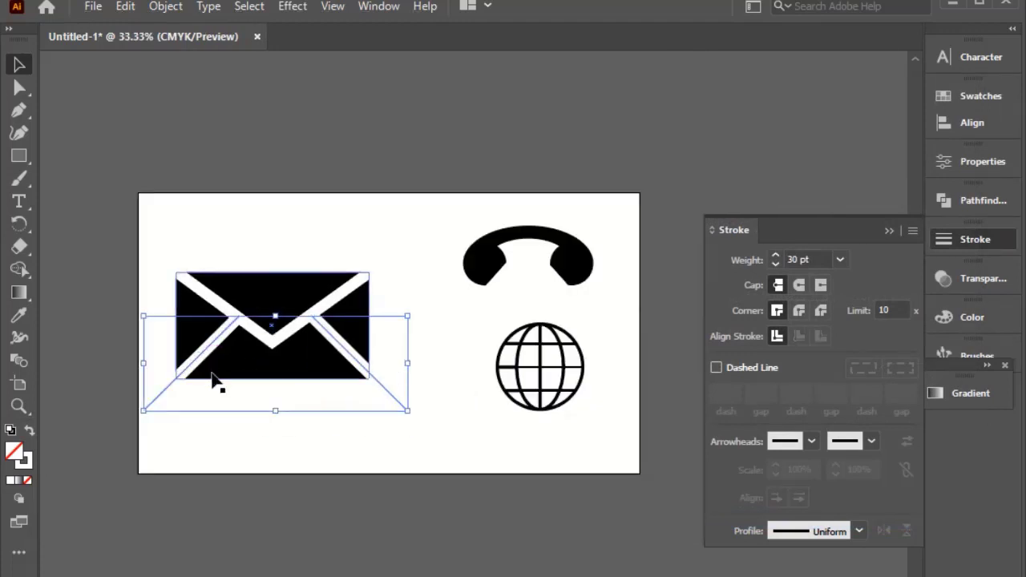
pyautogui.click(164, 6)
pyautogui.click(252, 203)
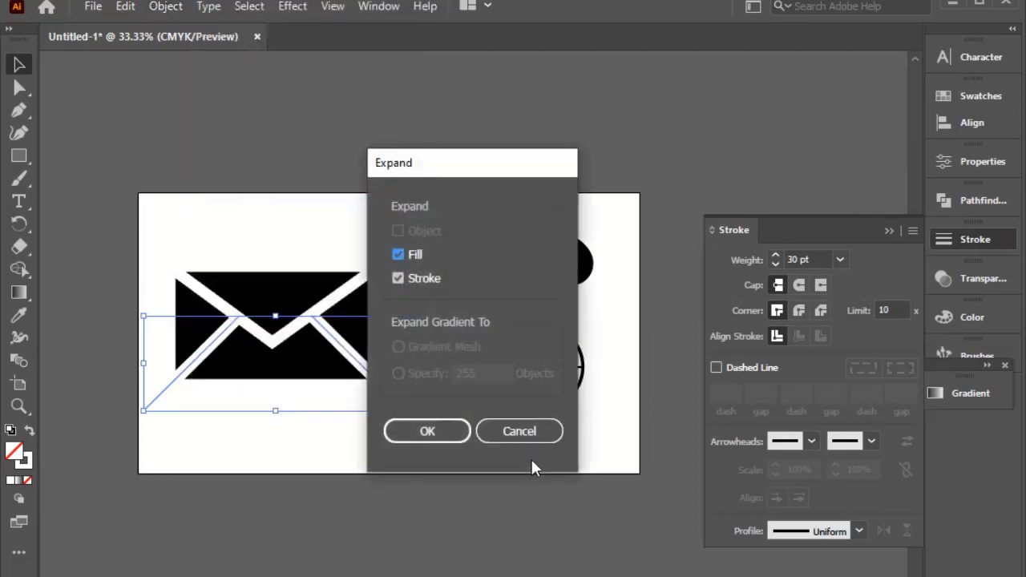
pyautogui.click(427, 431)
# Select all envelope parts and cut the two diagonal strips out of the black body with the Shape Builder tool
pyautogui.moveTo(374, 456); pyautogui.dragTo(382, 466)
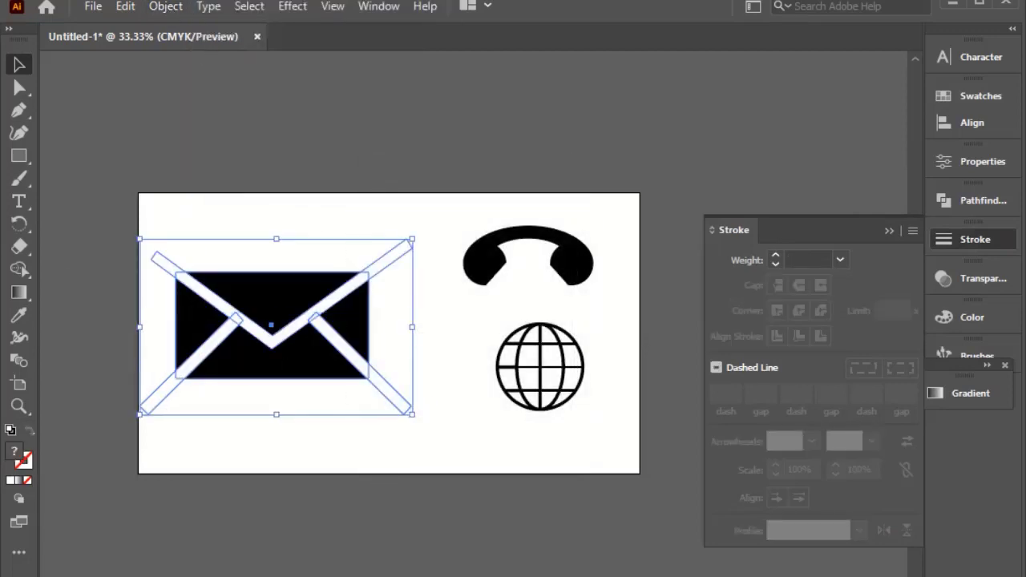
pyautogui.click(18, 270)
pyautogui.scroll(2, 248, 340)
pyautogui.moveTo(220, 298); pyautogui.dragTo(198, 313)
pyautogui.moveTo(53, 463); pyautogui.dragTo(125, 403)
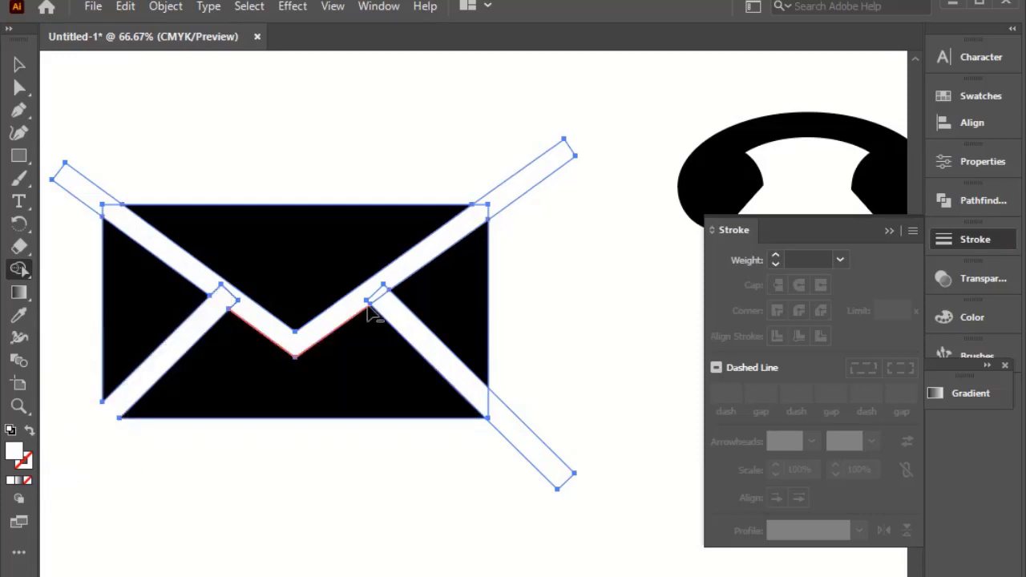
pyautogui.moveTo(377, 305); pyautogui.dragTo(401, 272)
pyautogui.keyDown('alt'); pyautogui.click(493, 414); pyautogui.keyUp('alt')
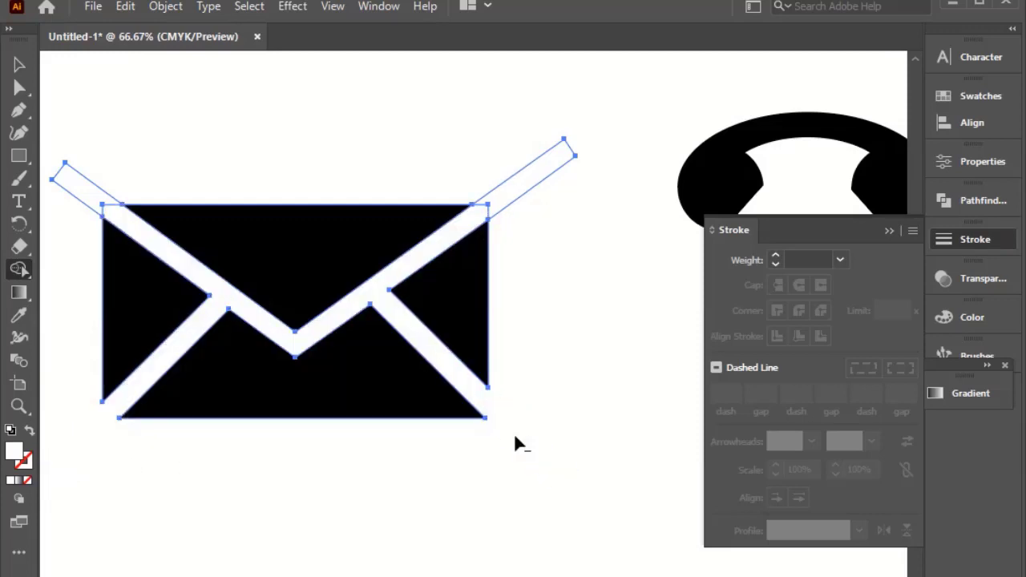
# Remove the remaining V strip pieces at both upper corners of the envelope with Shape Builder and deselect the artwork
pyautogui.keyDown('alt'); pyautogui.click(479, 213); pyautogui.keyUp('alt')
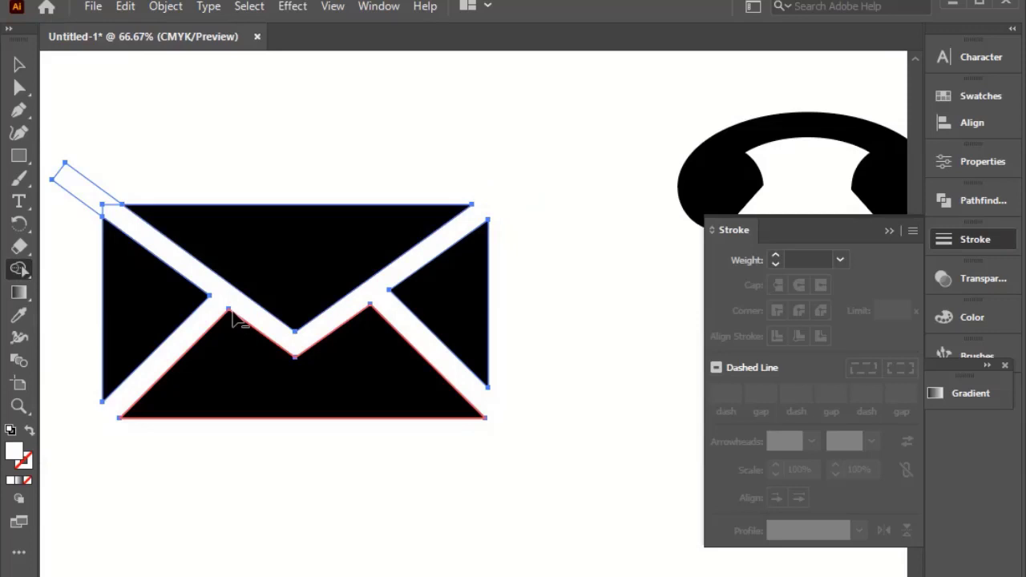
pyautogui.keyDown('alt'); pyautogui.click(112, 215); pyautogui.keyUp('alt')
pyautogui.press('v')
pyautogui.click(246, 113)
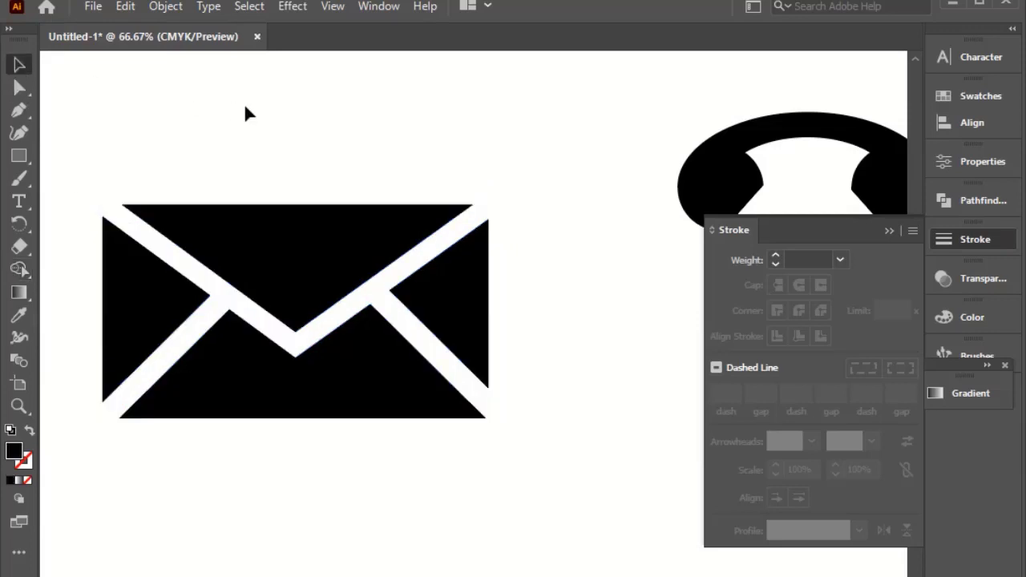
# Select all four black envelope pieces and group them
pyautogui.moveTo(552, 259); pyautogui.dragTo(316, 515)
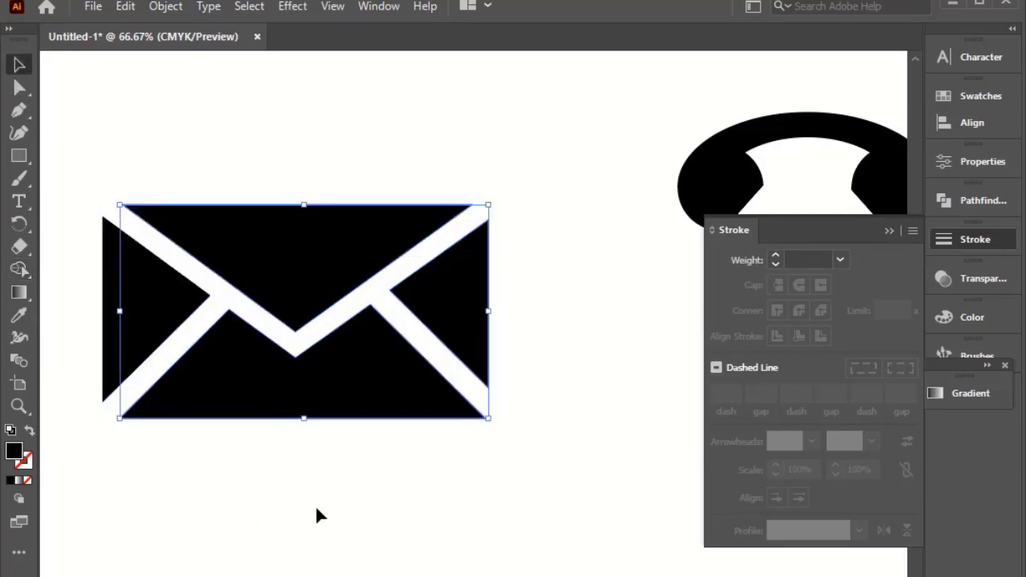
pyautogui.click(315, 516)
pyautogui.keyDown('alt'); pyautogui.scroll(-2, 315, 515); pyautogui.keyUp('alt')
pyautogui.moveTo(249, 297); pyautogui.dragTo(250, 299)
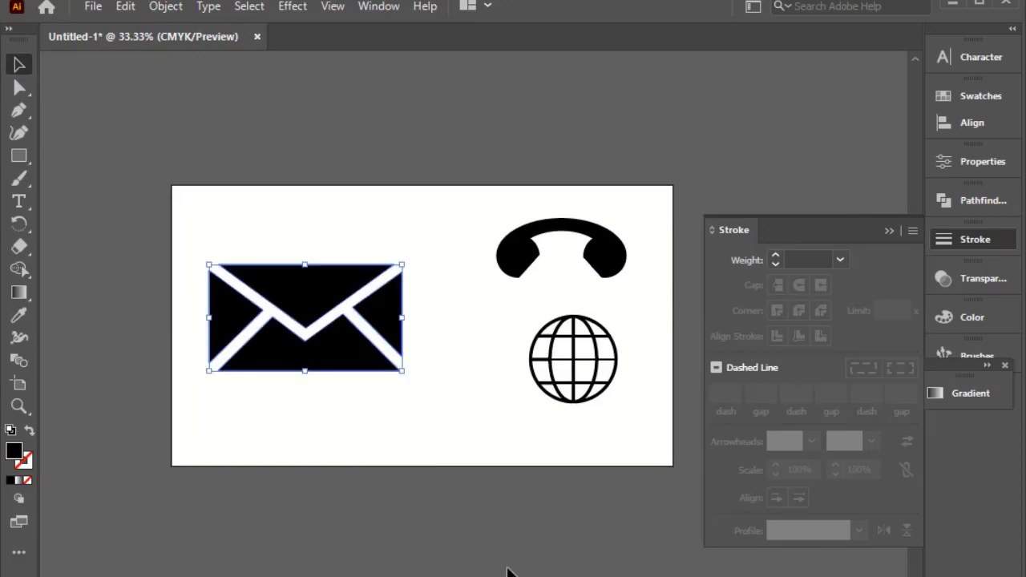
pyautogui.hotkey('ctrl', 'g')
# Scale the envelope down to about half size beside the handset, and shrink the globe about its centre
pyautogui.moveTo(403, 371); pyautogui.dragTo(449, 274)
pyautogui.click(572, 390)
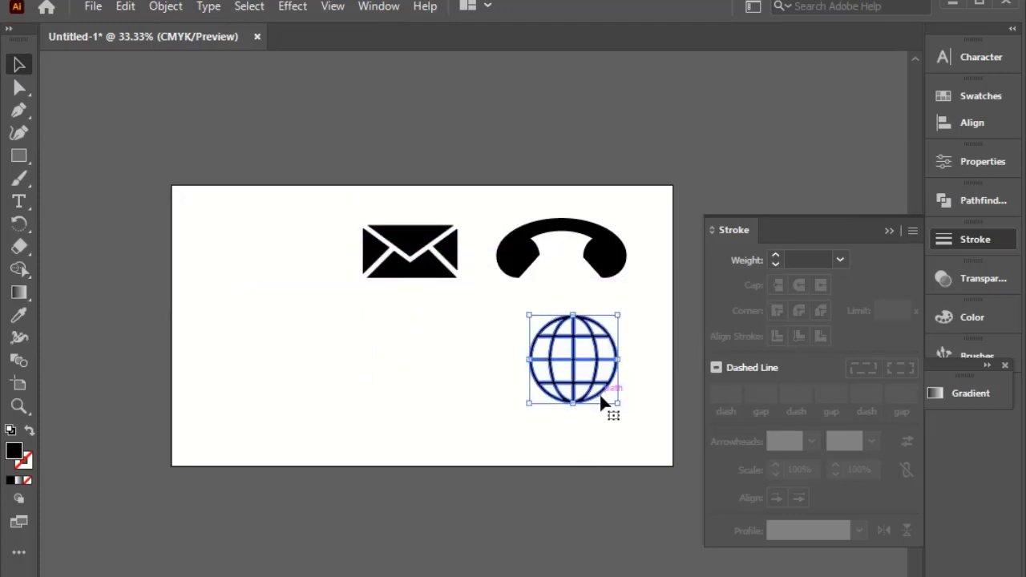
pyautogui.moveTo(614, 399); pyautogui.dragTo(585, 441)
pyautogui.click(554, 451)
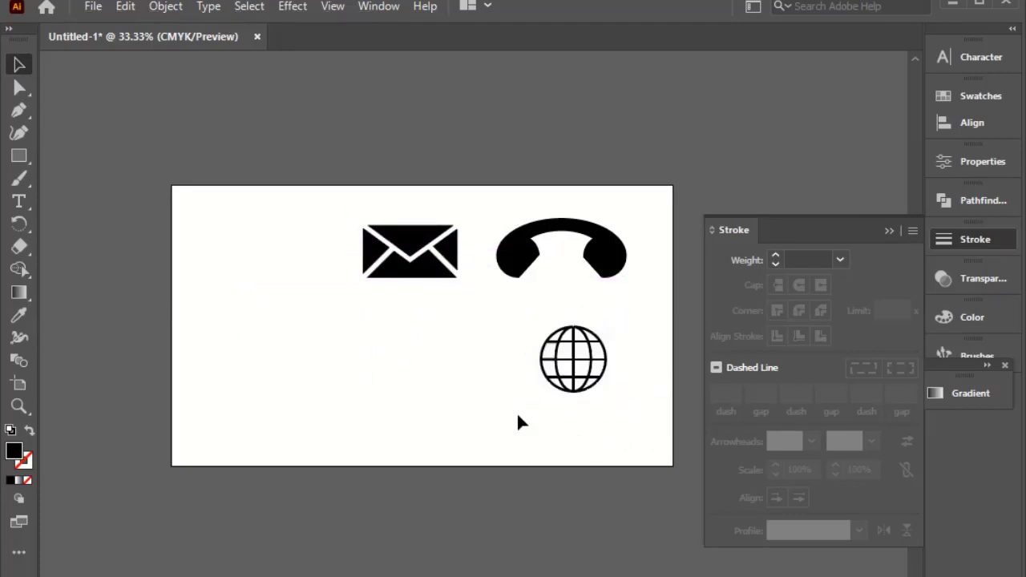
# Draw a black downward-pointing triangle with the Polygon tool on the empty left part of the artboard
pyautogui.moveTo(496, 431); pyautogui.dragTo(451, 433)
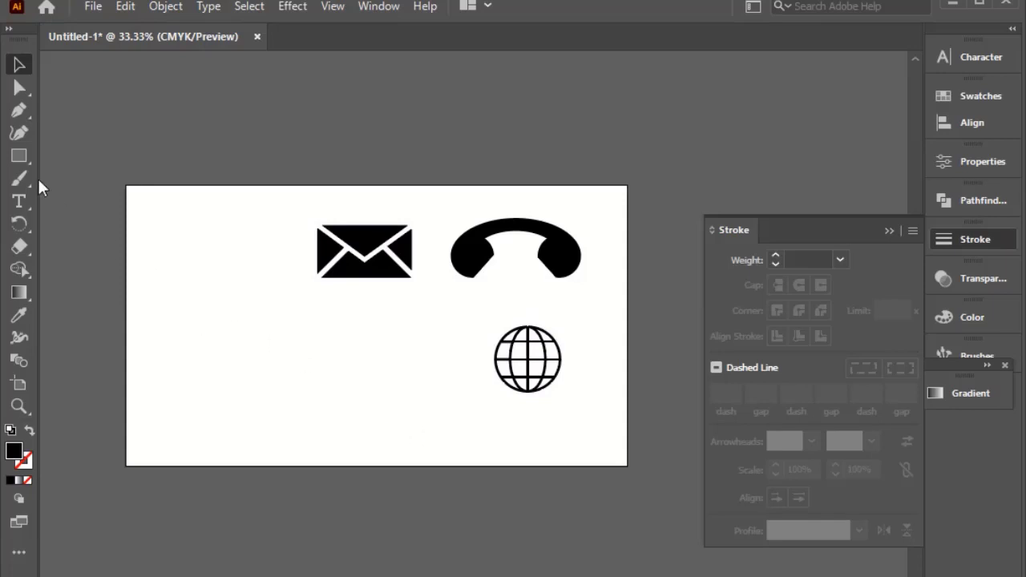
pyautogui.click(25, 154)
pyautogui.click(77, 200)
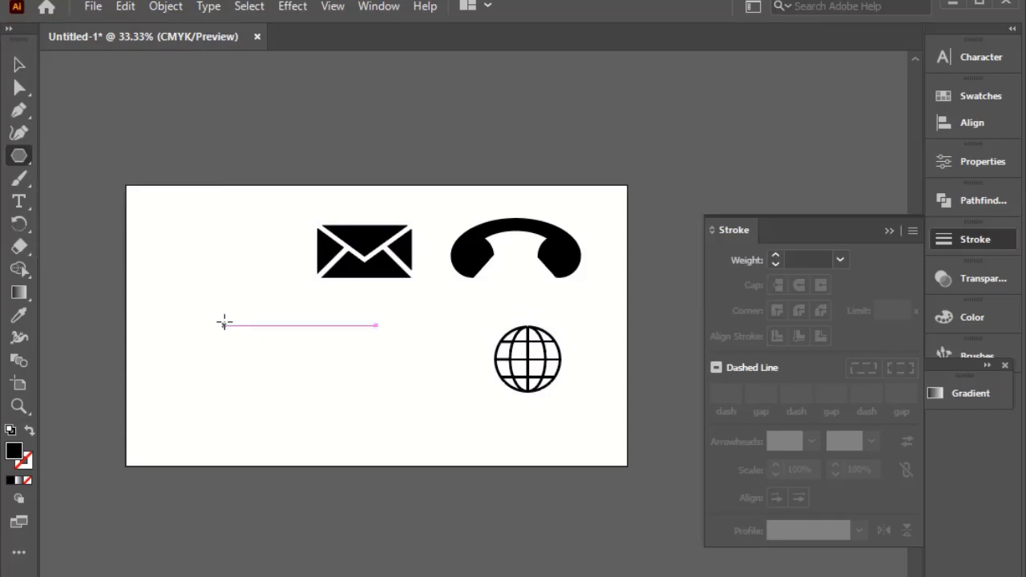
pyautogui.moveTo(222, 320); pyautogui.dragTo(225, 417)
pyautogui.press('Down')
pyautogui.press('Down')
pyautogui.press('Down')
# Round the triangle's two upper corners to the maximum radius to form a map pin shape
pyautogui.click(18, 92)
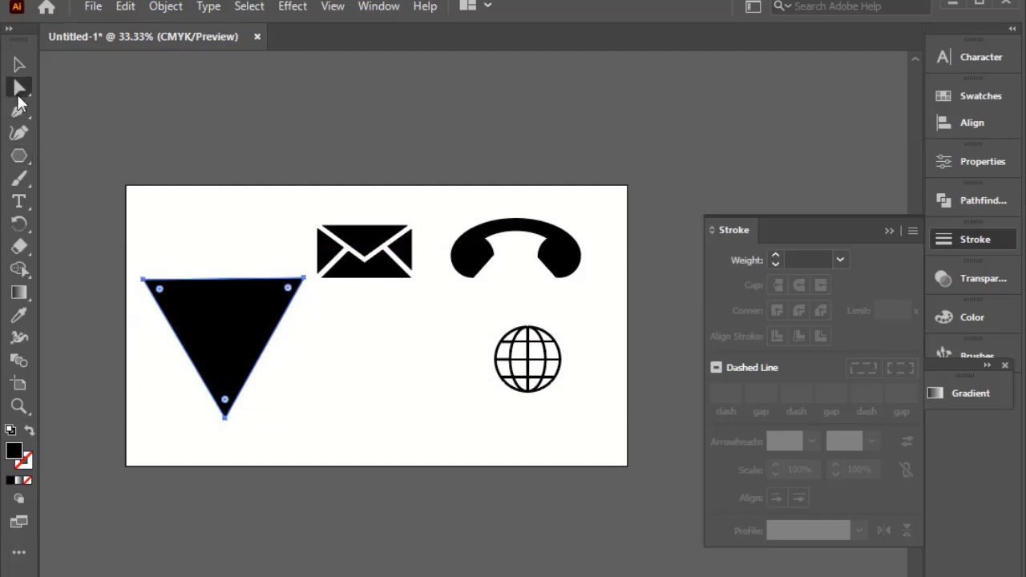
pyautogui.click(316, 309)
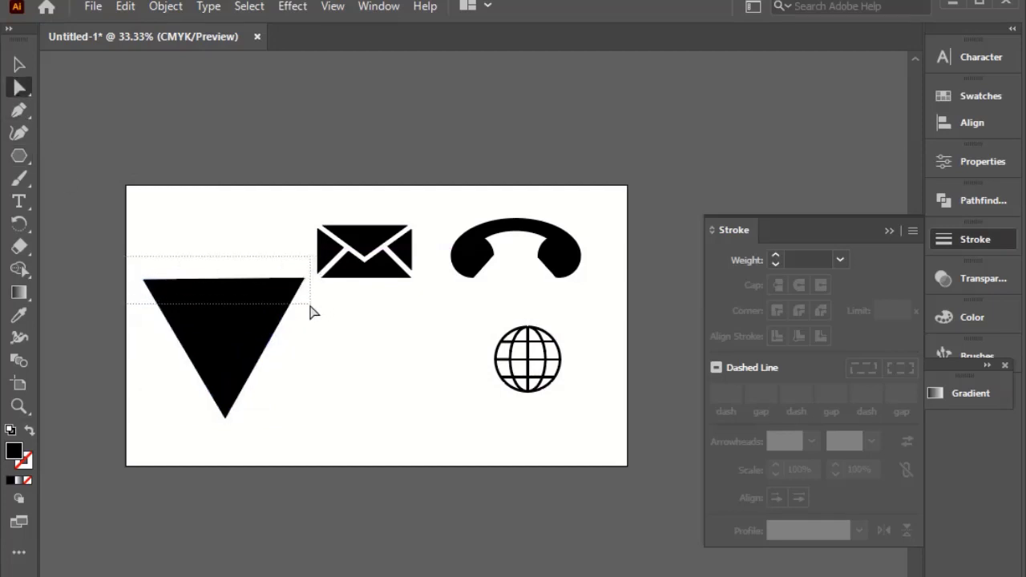
pyautogui.click(296, 284)
pyautogui.moveTo(281, 299); pyautogui.dragTo(232, 333)
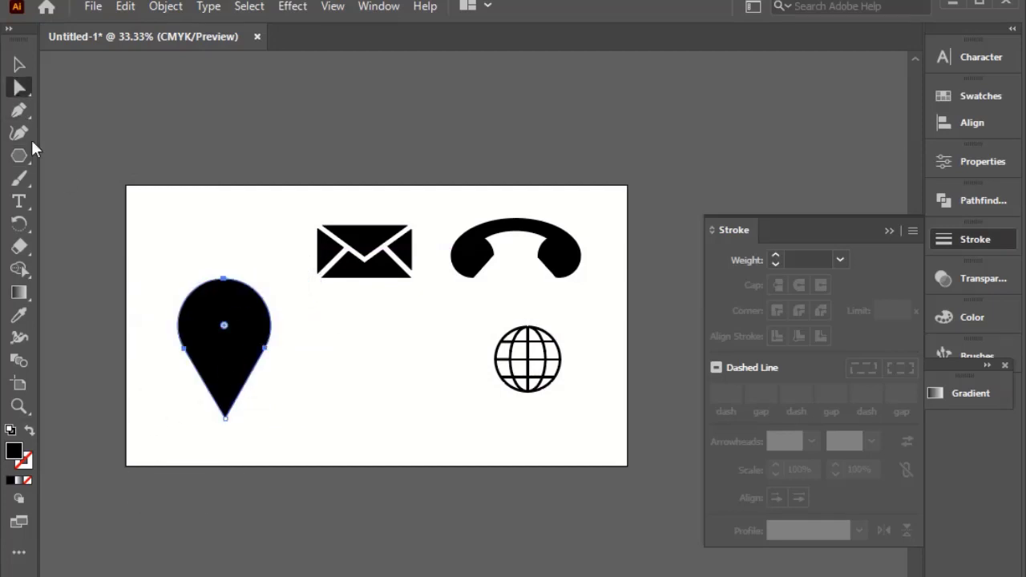
# Draw a small circle centred in the pin's head and fill it with the artboard's white using the Eyedropper
pyautogui.click(19, 66)
pyautogui.hotkey('ctrl', 'shift', 'a')
pyautogui.moveTo(12, 158); pyautogui.dragTo(73, 176)
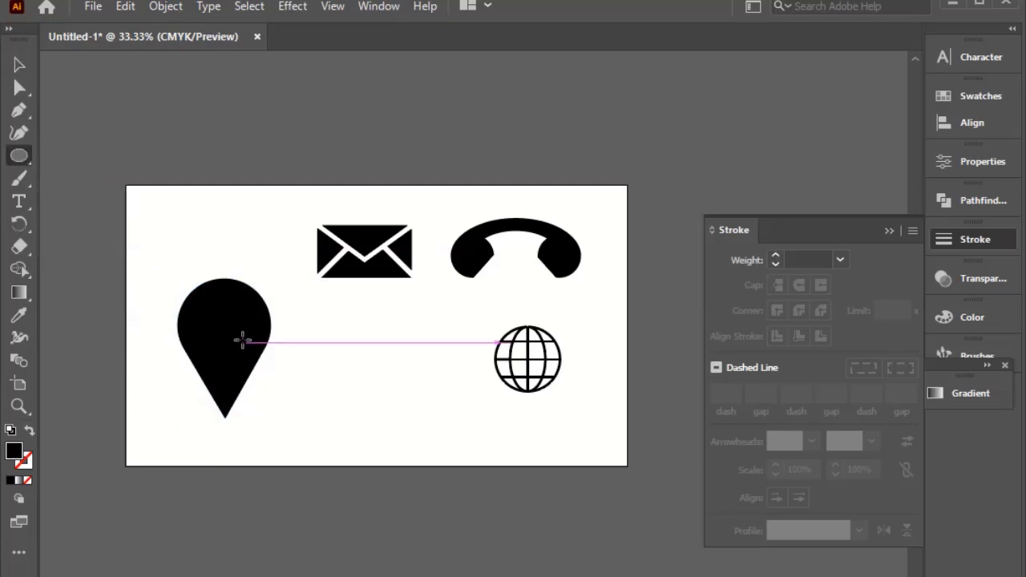
pyautogui.moveTo(227, 324); pyautogui.dragTo(243, 341)
pyautogui.click(18, 316)
pyautogui.click(224, 264)
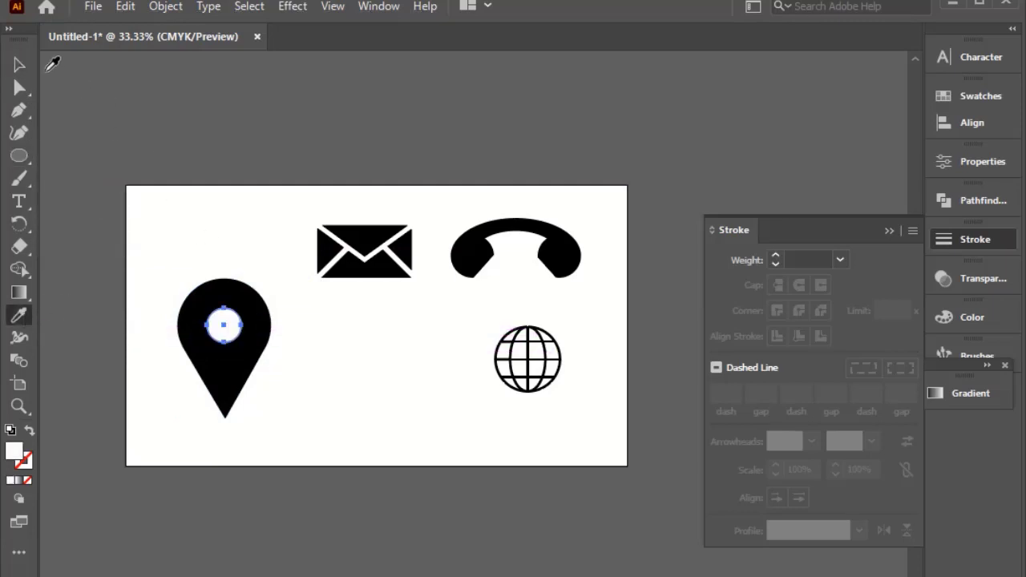
# Select the pin with its white circle and cut the circle out of it with the Shape Builder tool
pyautogui.click(18, 64)
pyautogui.click(158, 211)
pyautogui.moveTo(158, 211); pyautogui.dragTo(266, 420)
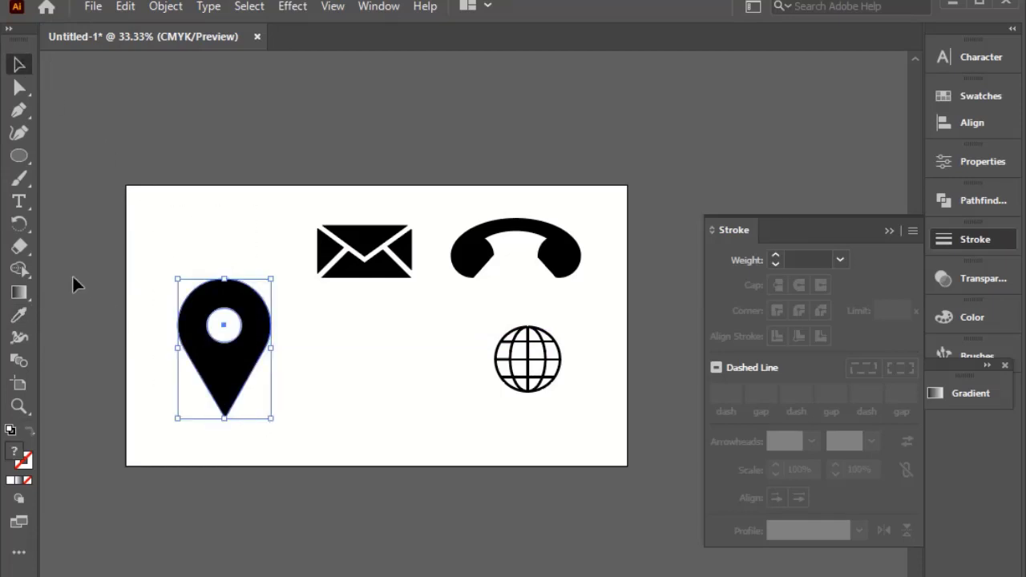
pyautogui.click(26, 271)
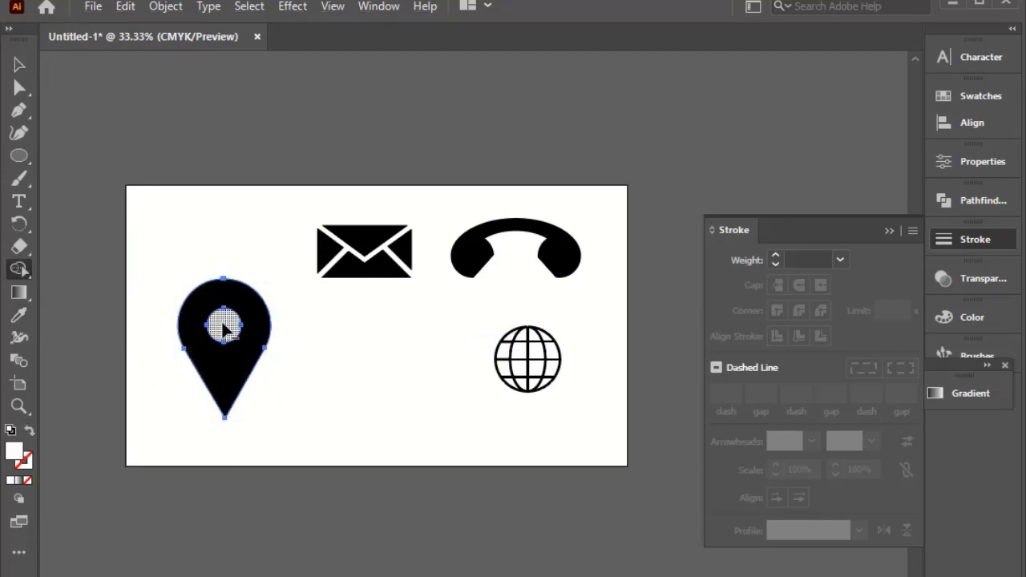
pyautogui.keyDown('alt'); pyautogui.click(224, 321); pyautogui.keyUp('alt')
pyautogui.click(23, 58)
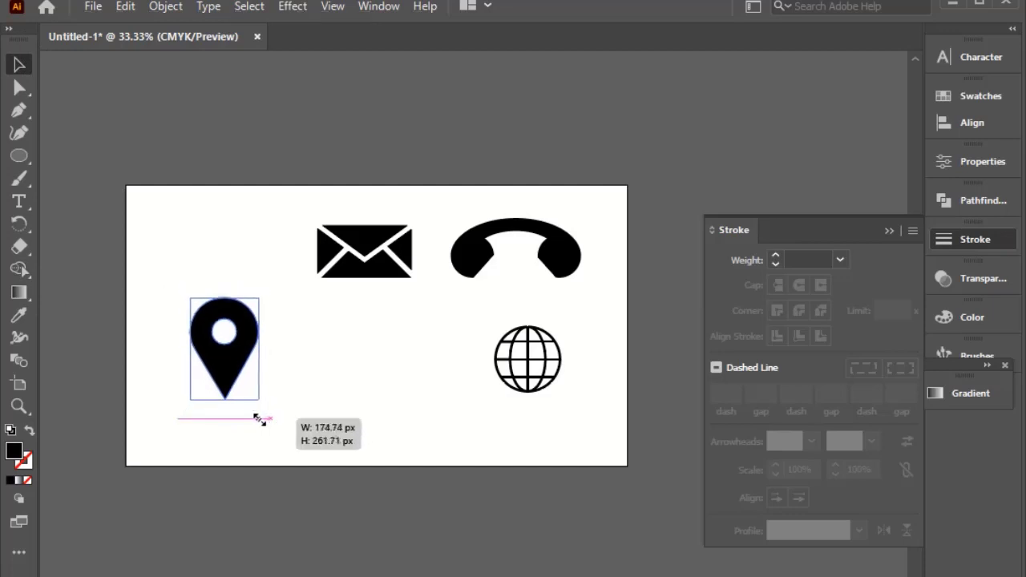